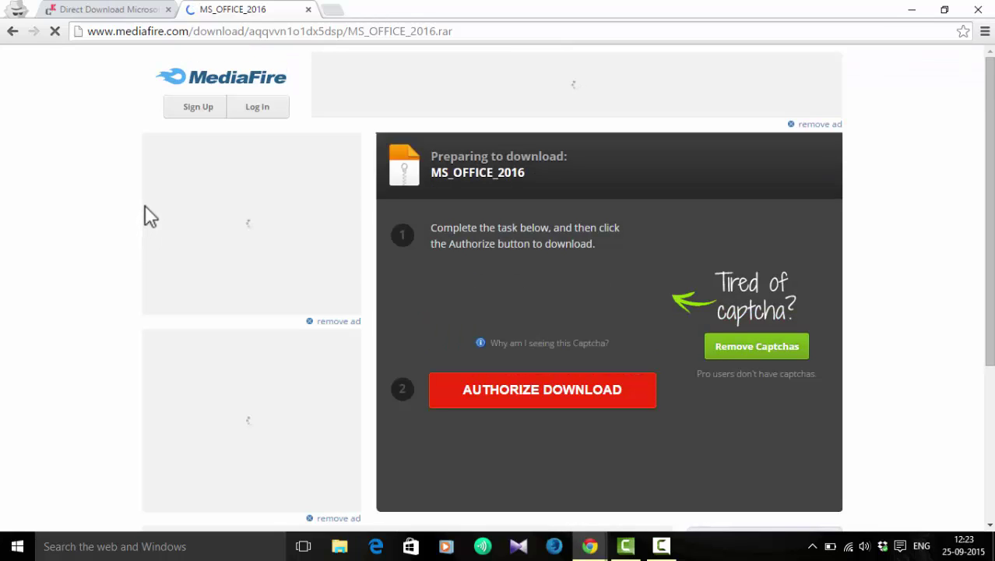
- Tick the I'm not a robot checkbox on the MS_OFFICE_2016.rar download page
{"action": "left_click", "coordinate": [452, 301]}
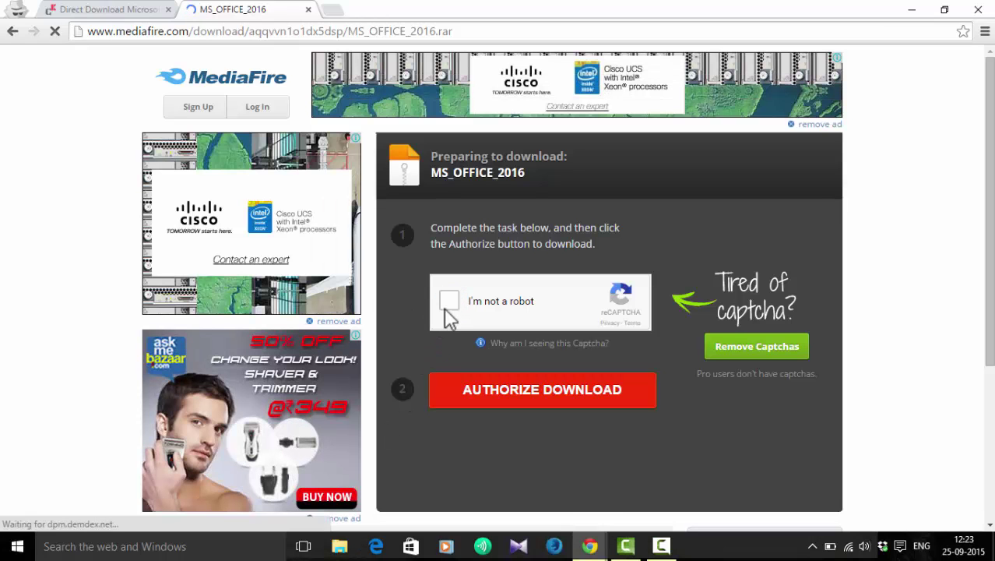
- Start the robot check, then close the dating-site and Alibaba pop-up ad windows
{"action": "left_click", "coordinate": [449, 300]}
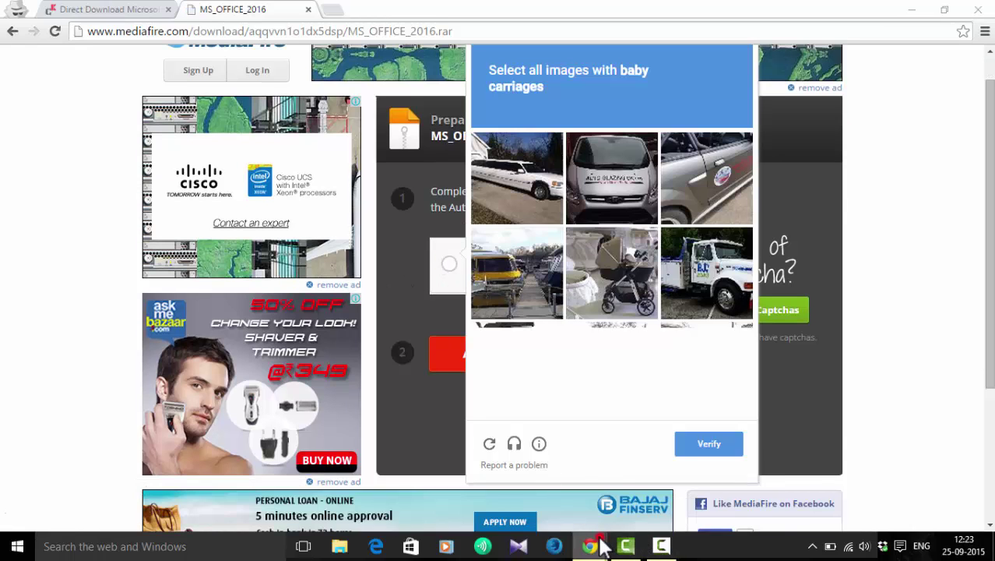
{"action": "mouse_move", "coordinate": [606, 539]}
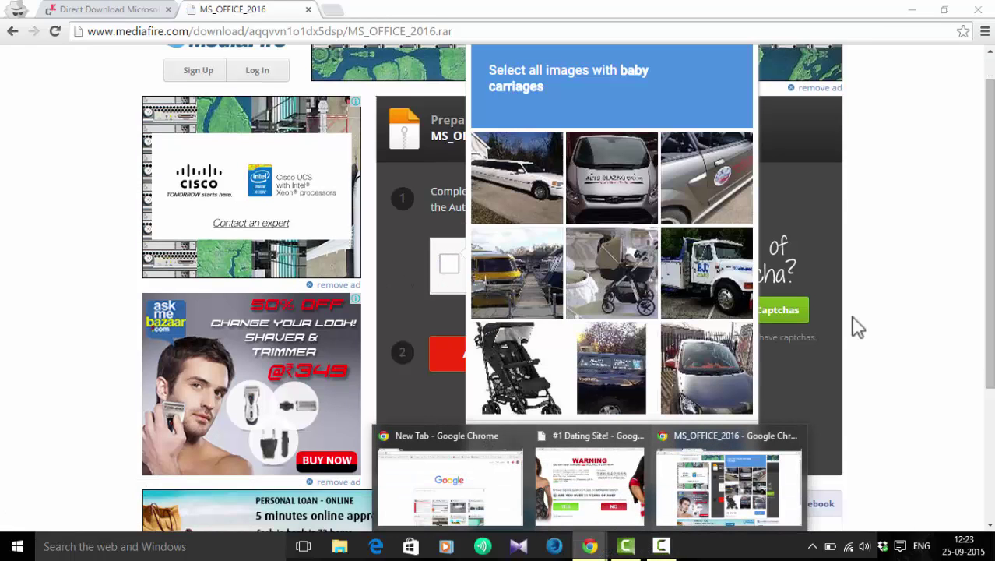
{"action": "left_click", "coordinate": [4, 218]}
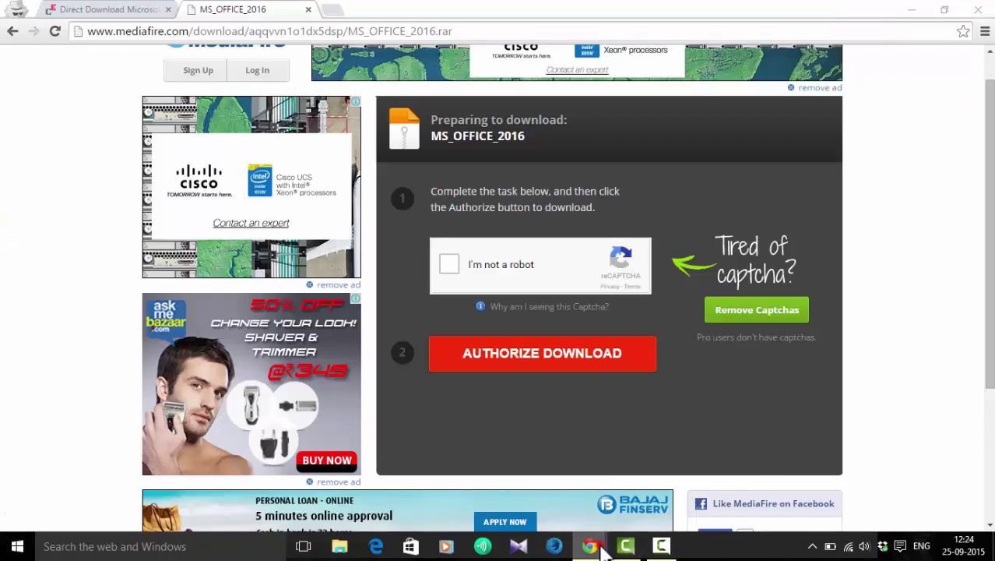
{"action": "mouse_move", "coordinate": [594, 545]}
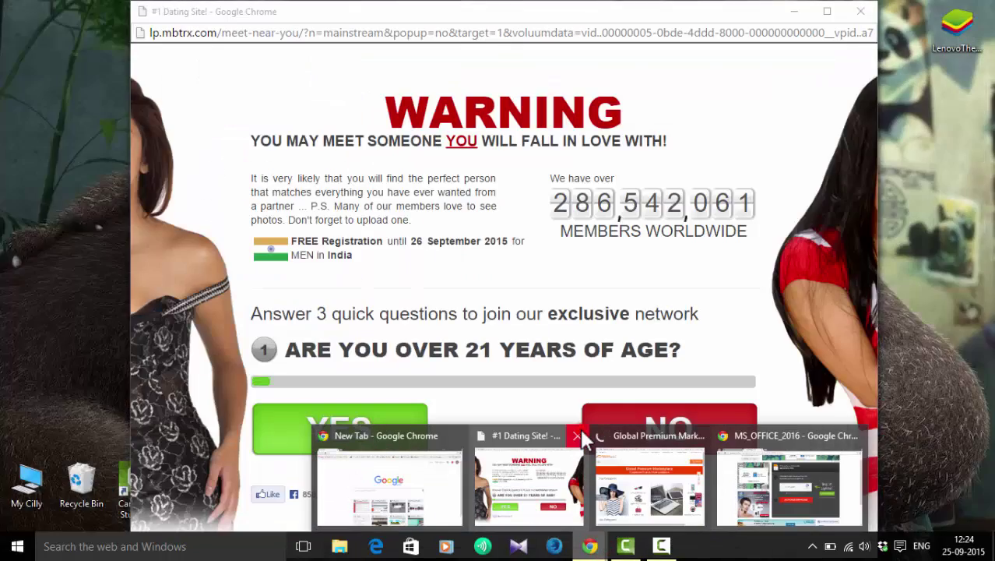
{"action": "left_click", "coordinate": [577, 436]}
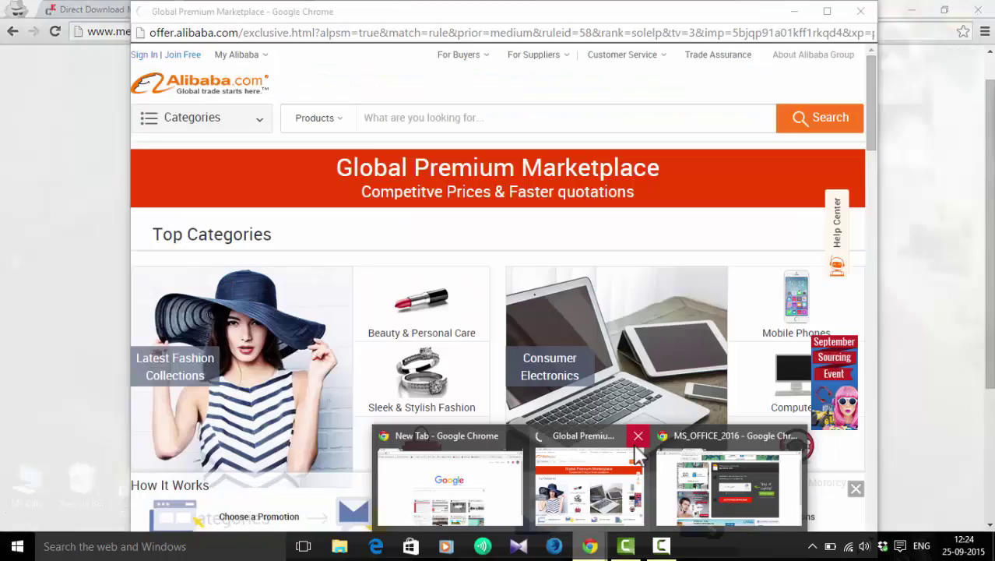
{"action": "left_click", "coordinate": [636, 440]}
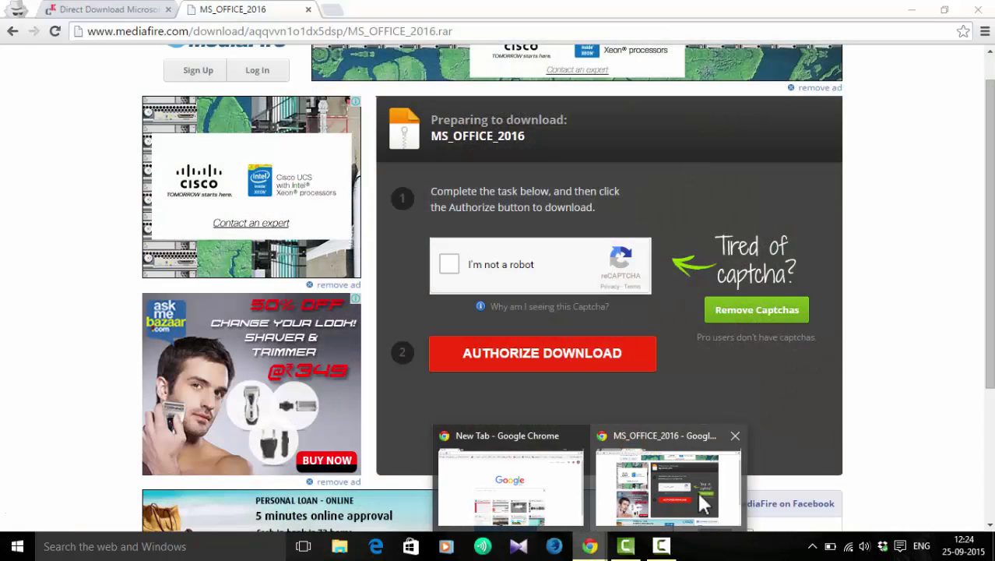
- Solve the reCAPTCHA by selecting the baby carriage pictures and verify
{"action": "left_click", "coordinate": [450, 265]}
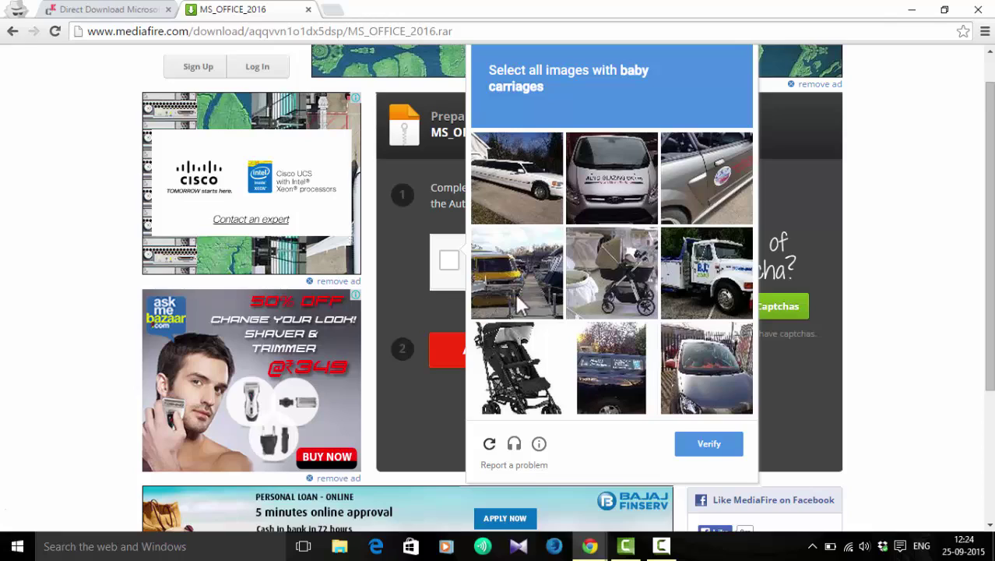
{"action": "left_click", "coordinate": [622, 295]}
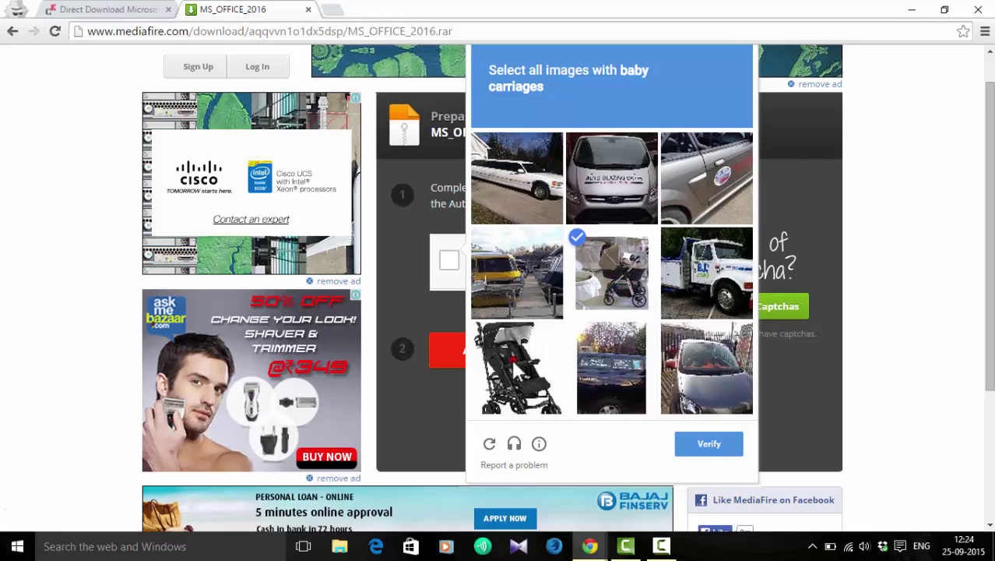
{"action": "left_click", "coordinate": [514, 360]}
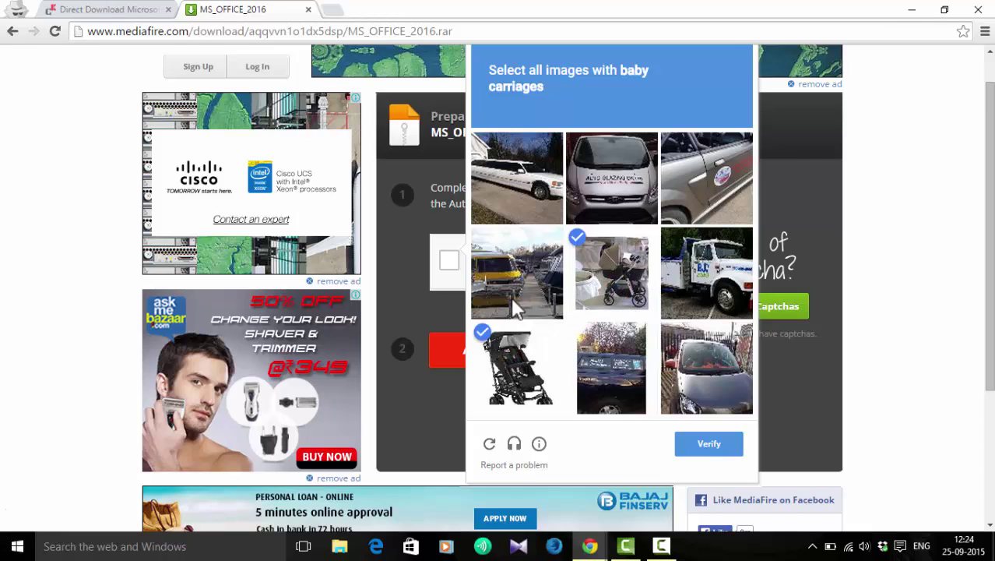
{"action": "left_click", "coordinate": [714, 443]}
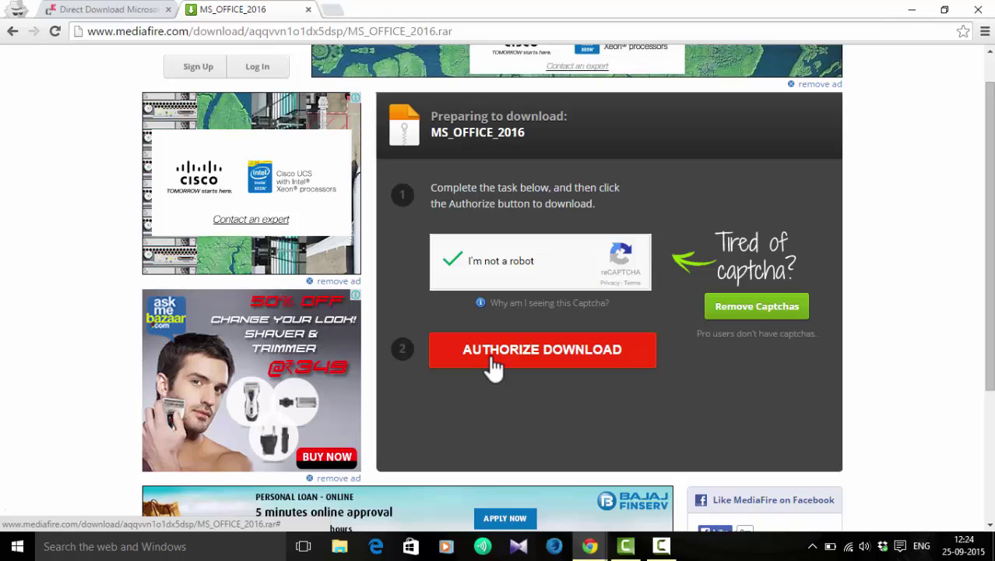
- Authorize the download and start saving the 2.2 GB MS_OFFICE_2016.rar archive
{"action": "left_click", "coordinate": [492, 365]}
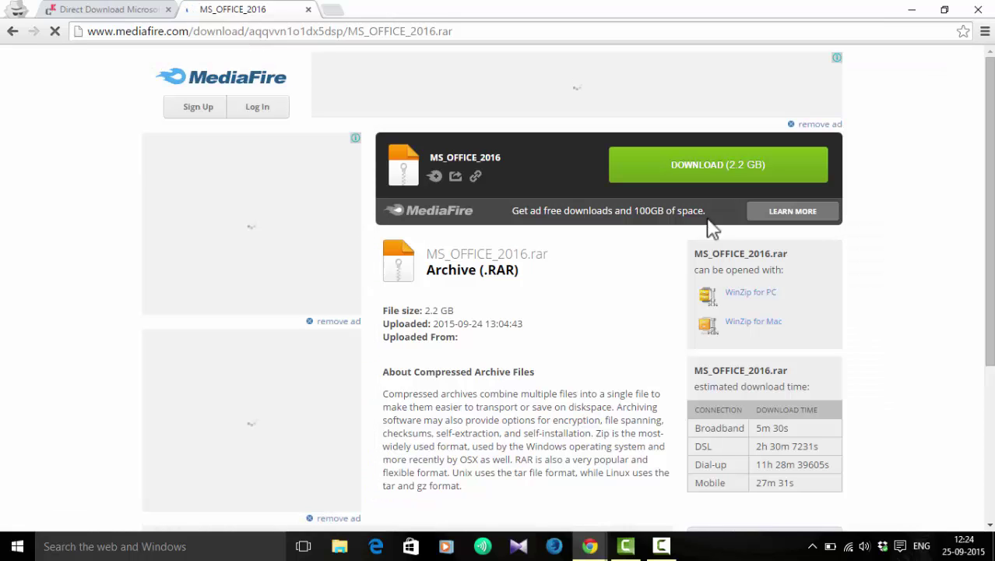
{"action": "left_click", "coordinate": [718, 162]}
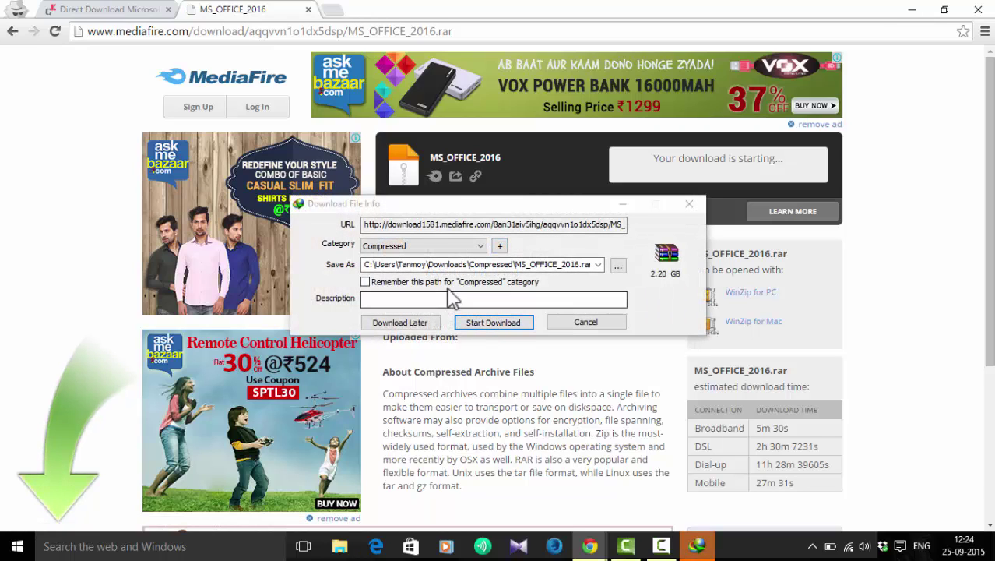
{"action": "left_click", "coordinate": [493, 322]}
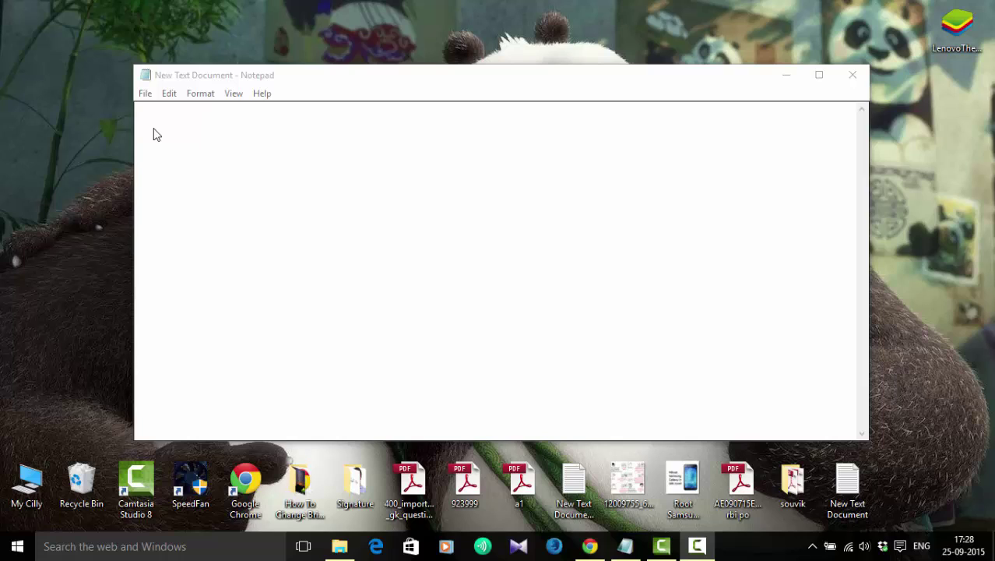
- Write a note that the 2GB download has started and will take time depending on speed
{"action": "left_click", "coordinate": [155, 129]}
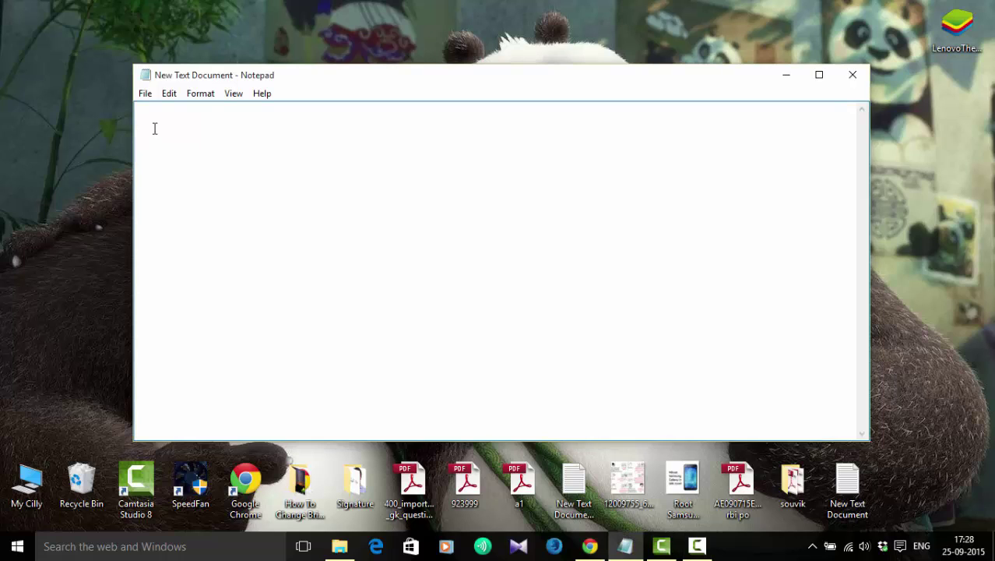
{"action": "type", "text": "So dow"}
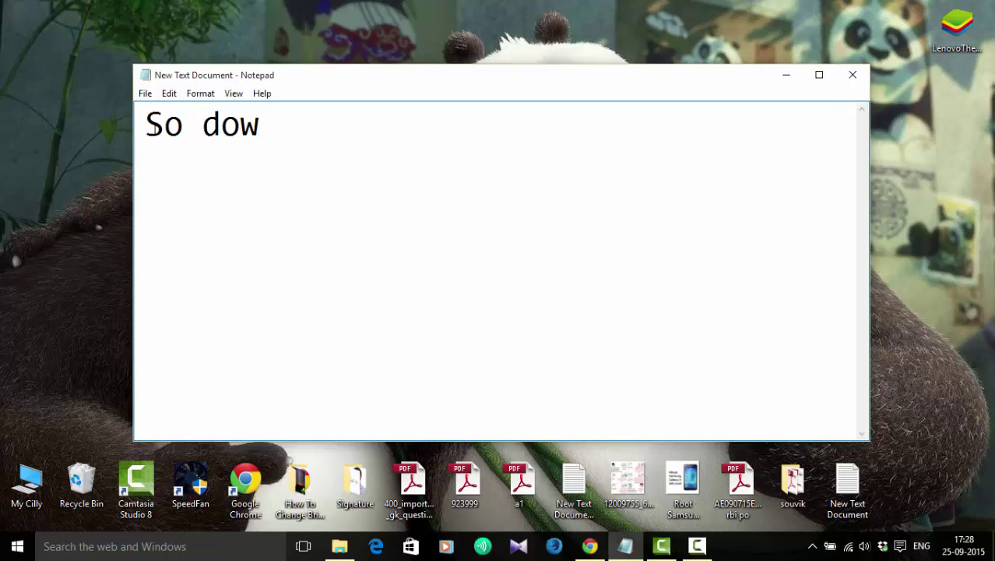
{"action": "type", "text": "nload"}
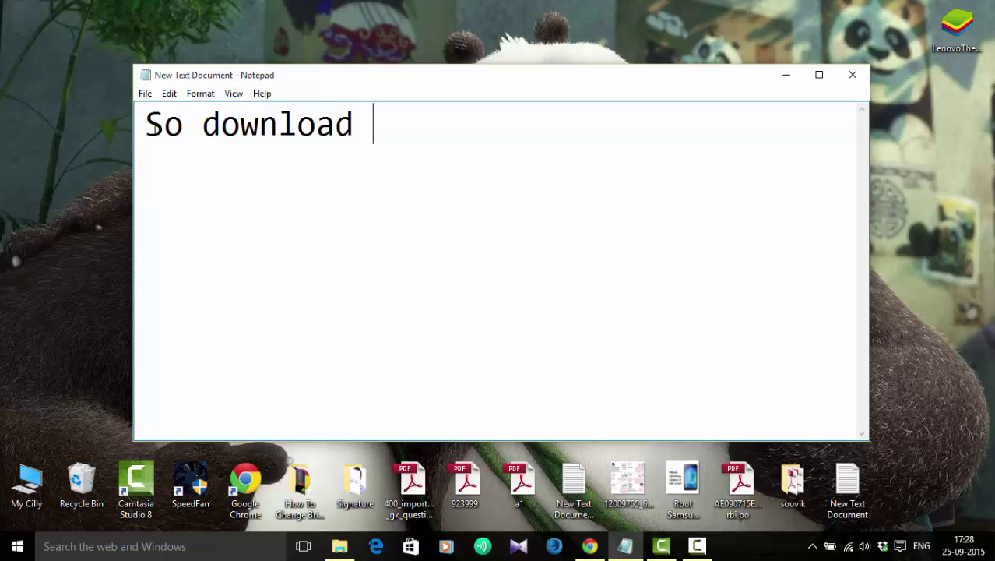
{"action": "type", "text": "pr"}
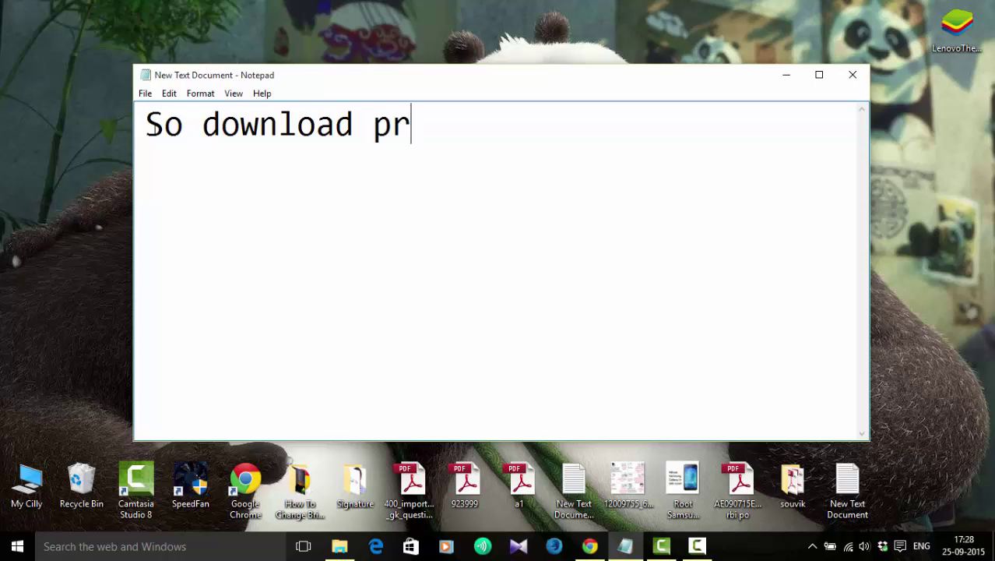
{"action": "type", "text": "oces"}
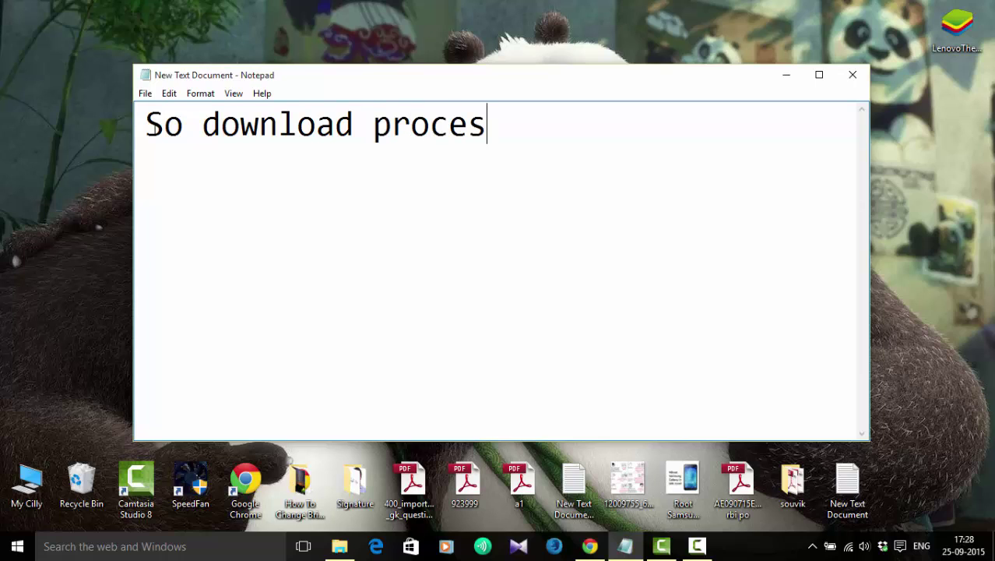
{"action": "type", "text": "s has started...."}
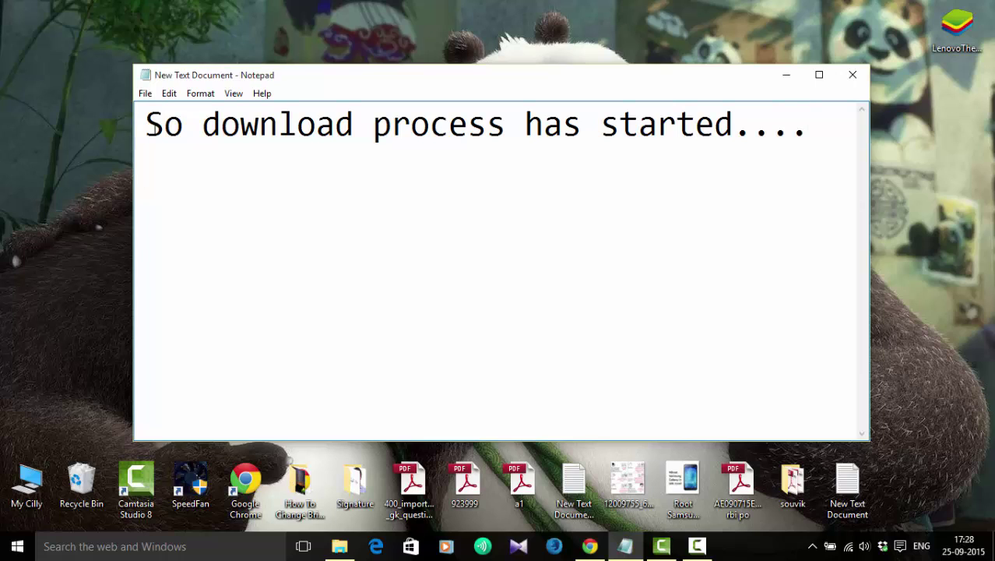
{"action": "type", "text": " File si"}
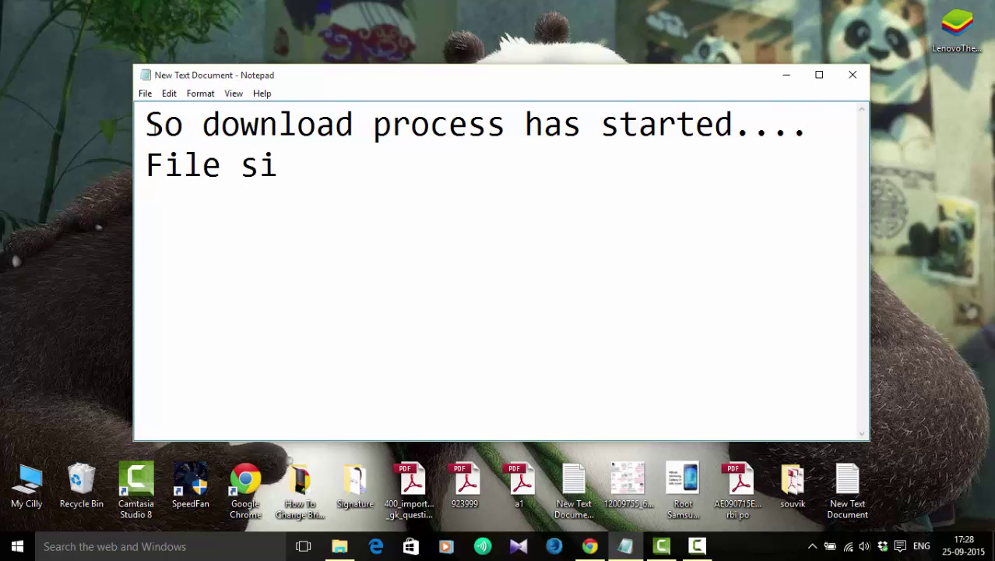
{"action": "type", "text": "ze is a"}
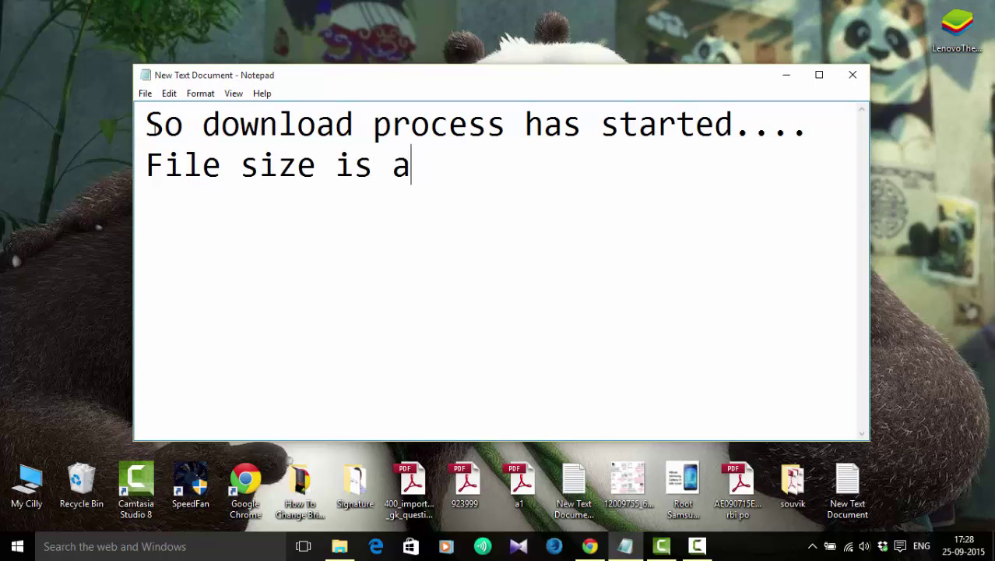
{"action": "type", "text": "rrou"}
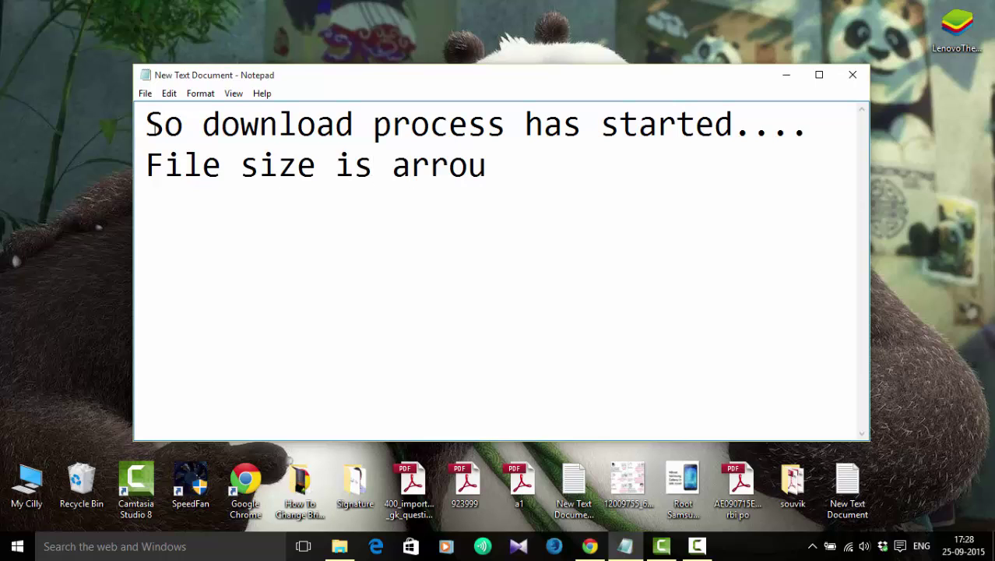
{"action": "type", "text": "nd 2GB"}
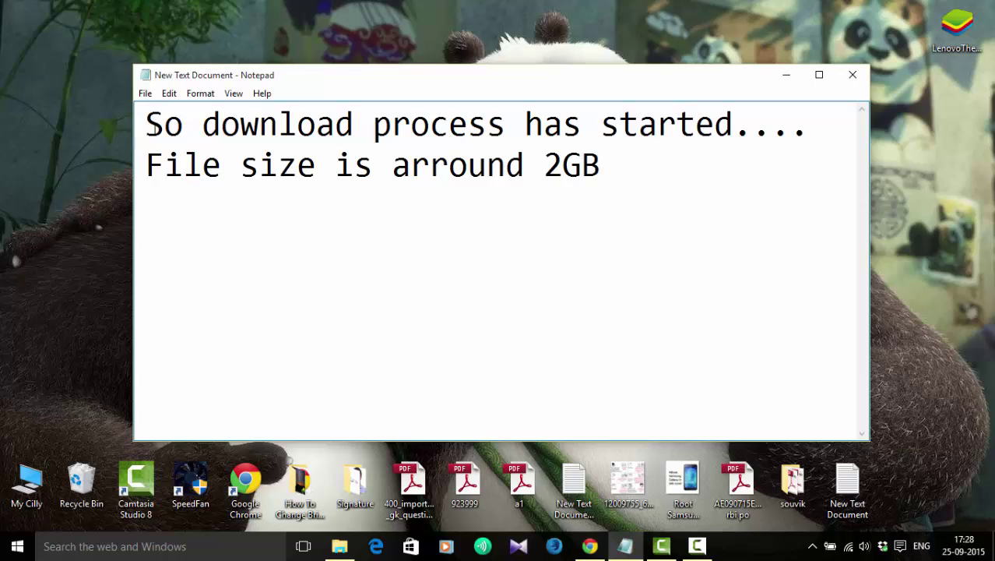
{"action": "type", "text": " so i"}
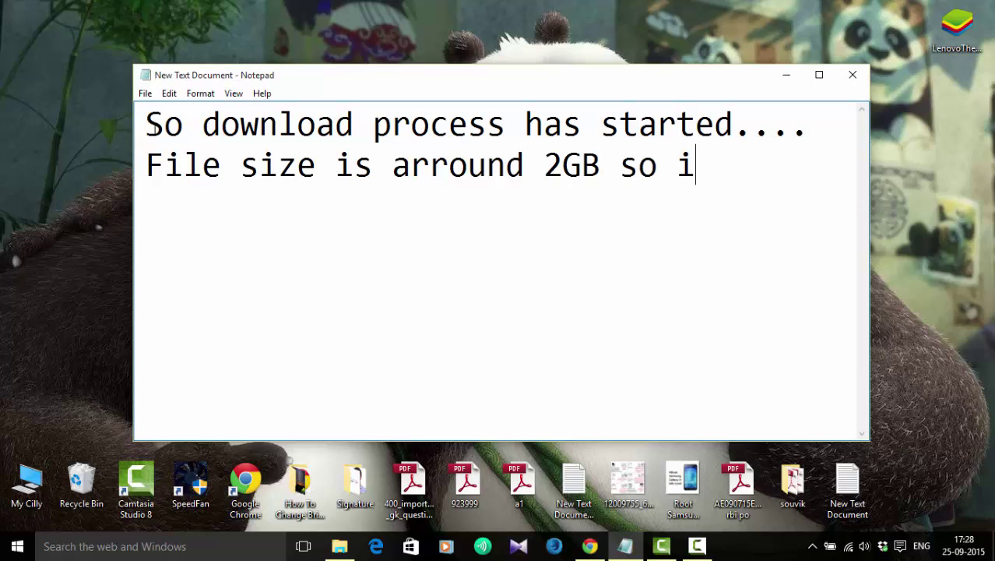
{"action": "type", "text": "t will"}
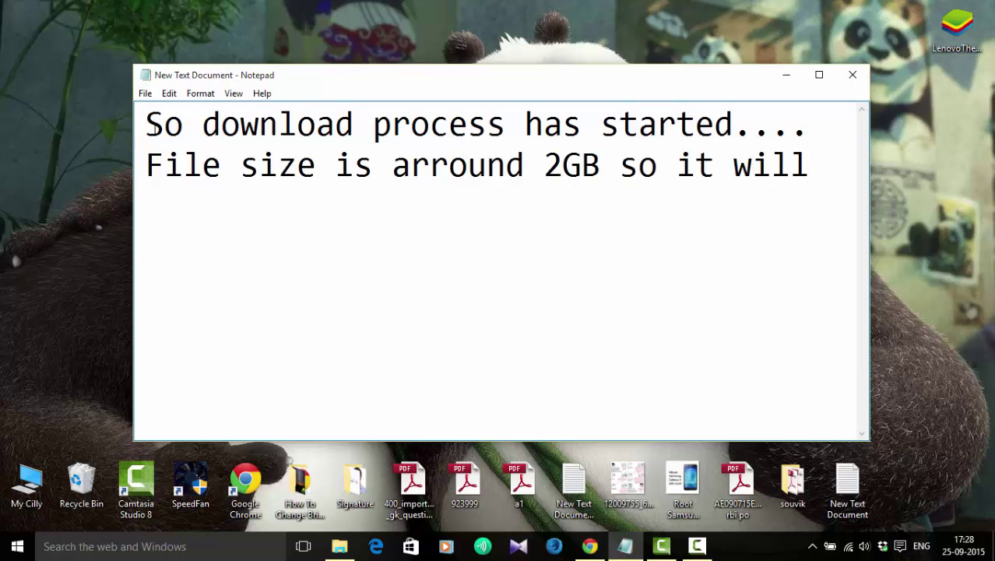
{"action": "type", "text": " take t"}
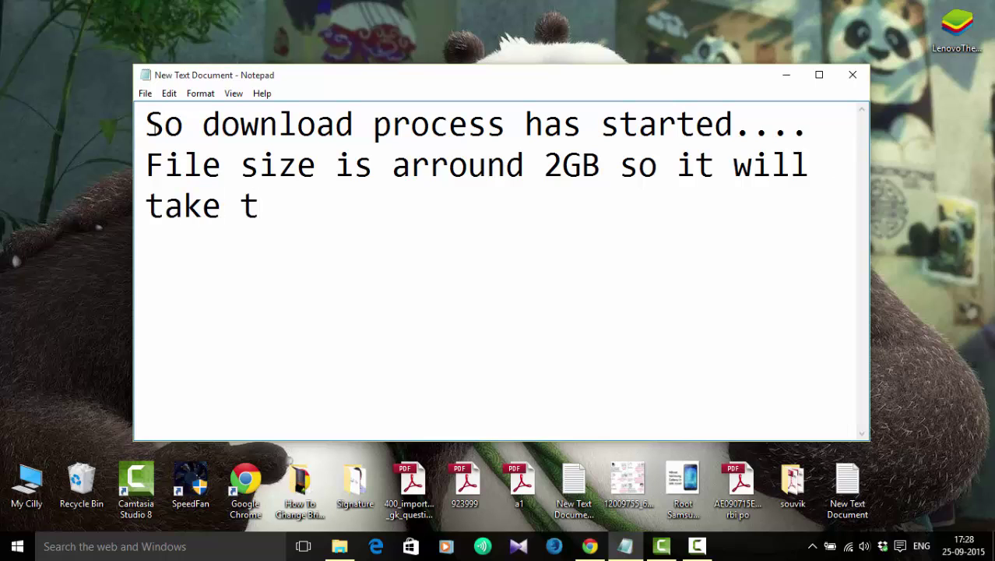
{"action": "type", "text": "ime acc"}
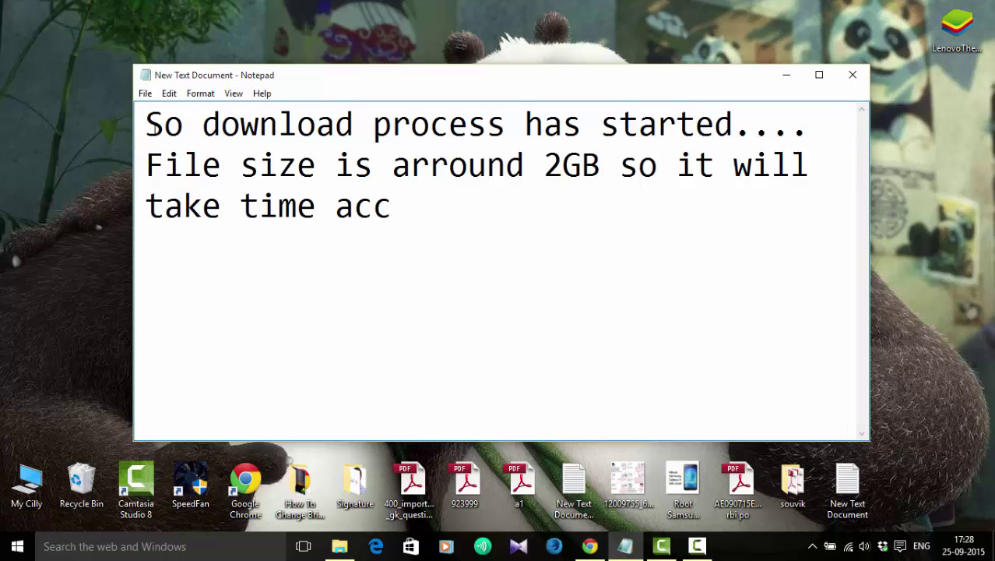
{"action": "type", "text": "ording"}
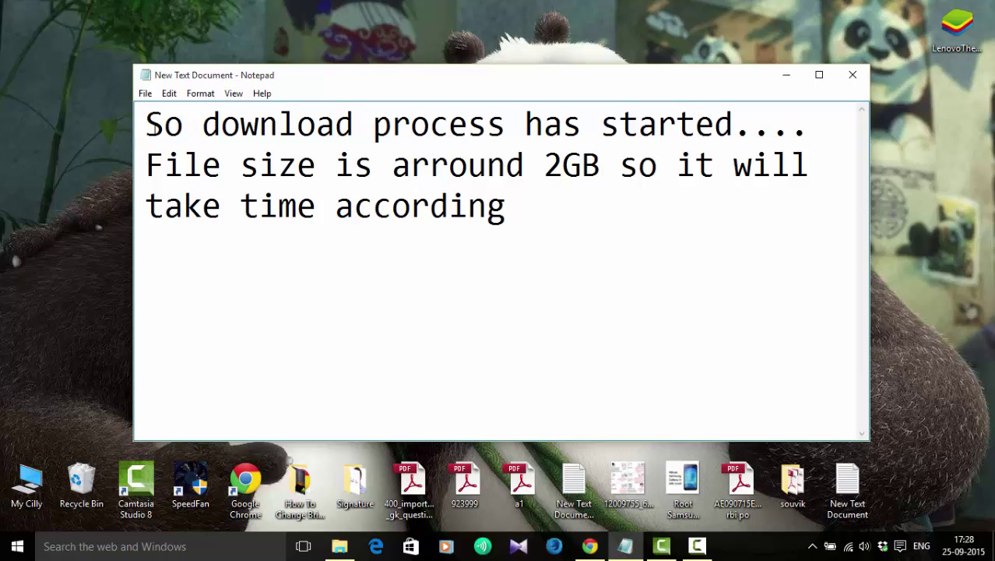
{"action": "type", "text": " your "}
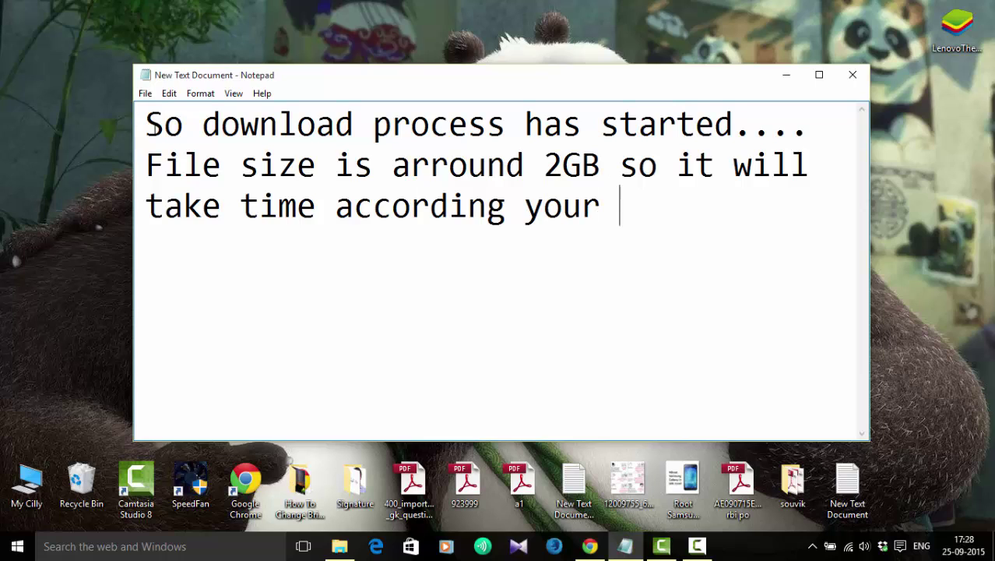
{"action": "type", "text": "interne"}
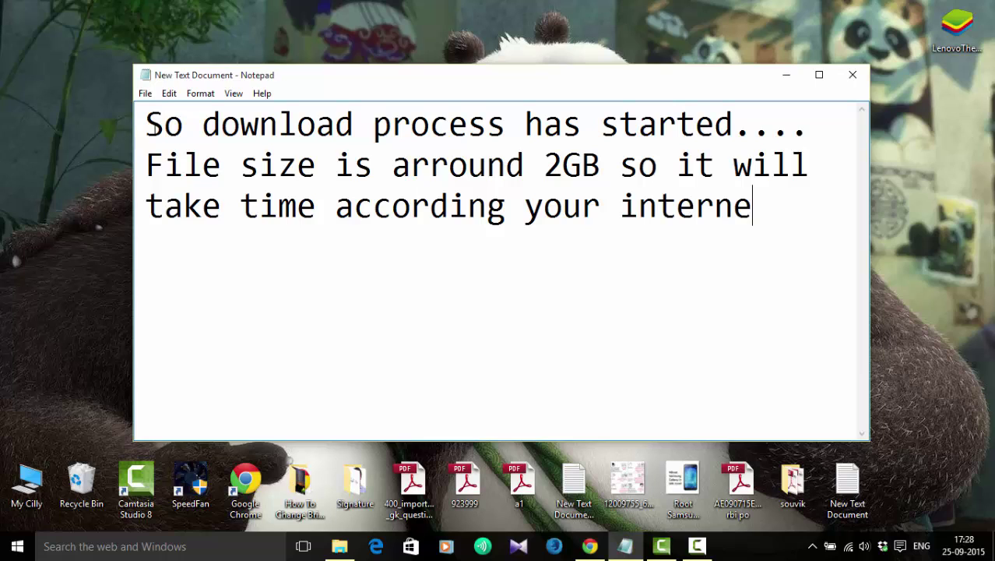
{"action": "type", "text": "t speed....I"}
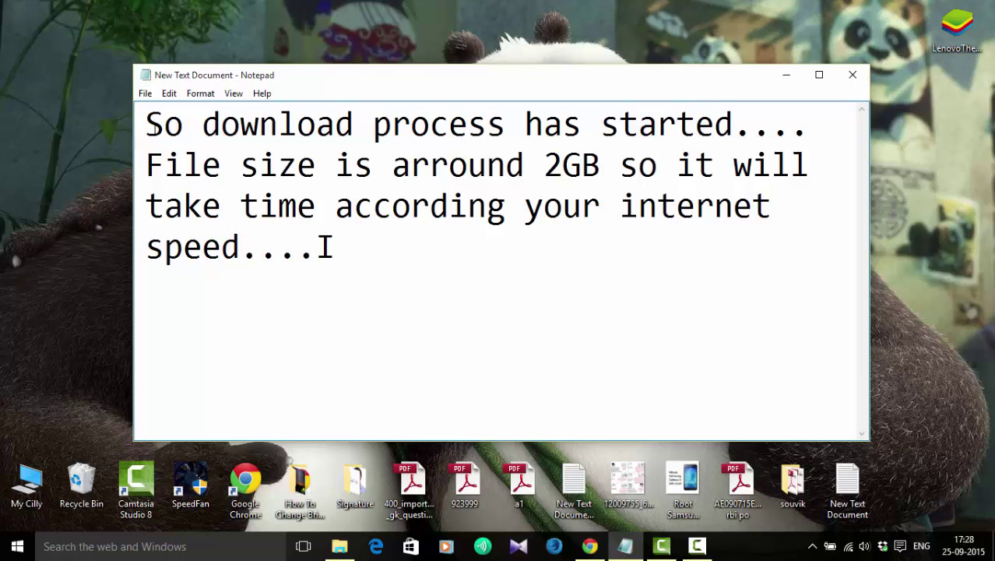
{"action": "key", "text": "BackSpace"}
{"action": "key", "text": "BackSpace"}
{"action": "type", "text": "n"}
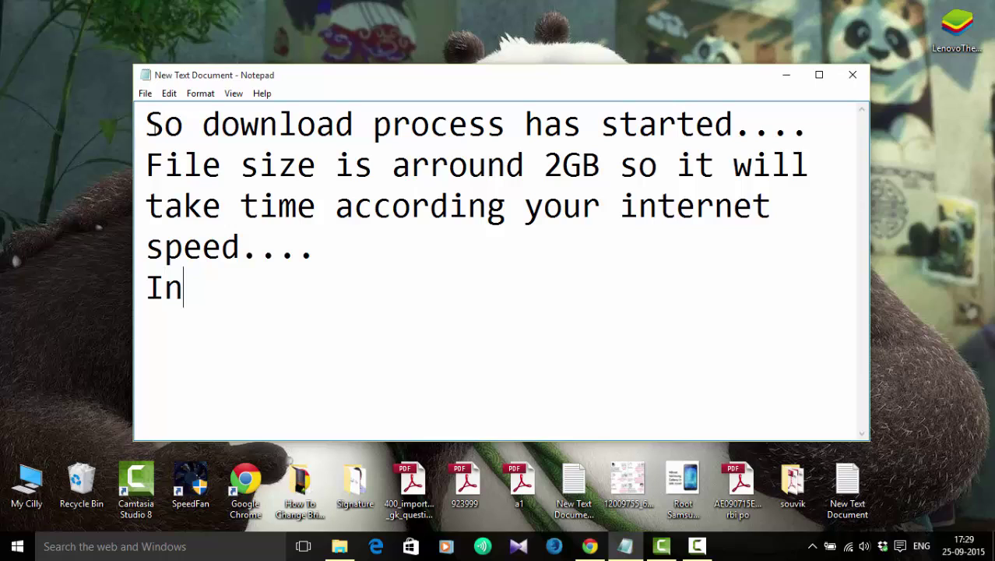
{"action": "key", "text": "BackSpace"}
- Note 'already downloaded the file so lets open it', then extract the archive to MS_OFFICE_2016\
{"action": "type", "text": "alread"}
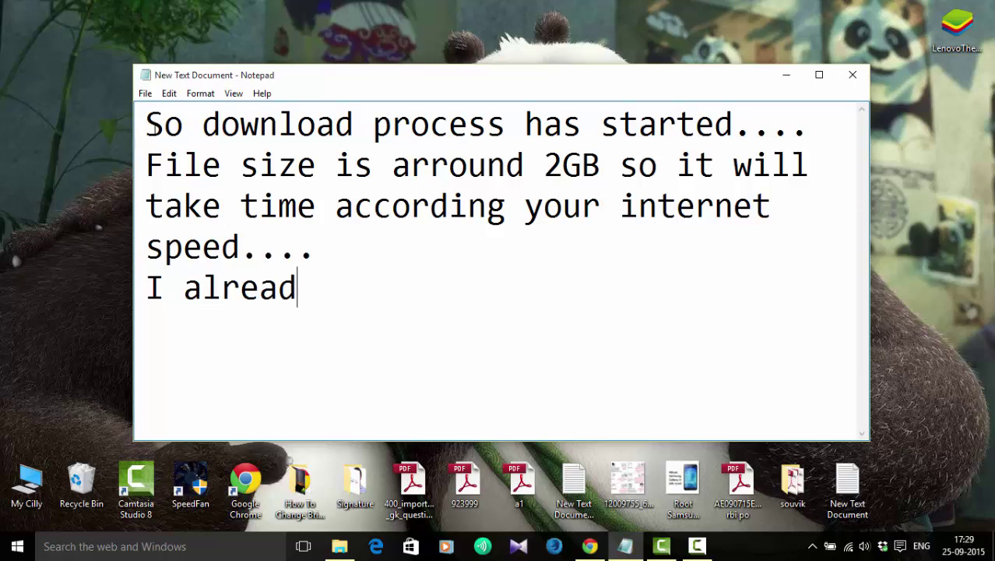
{"action": "type", "text": "y dow"}
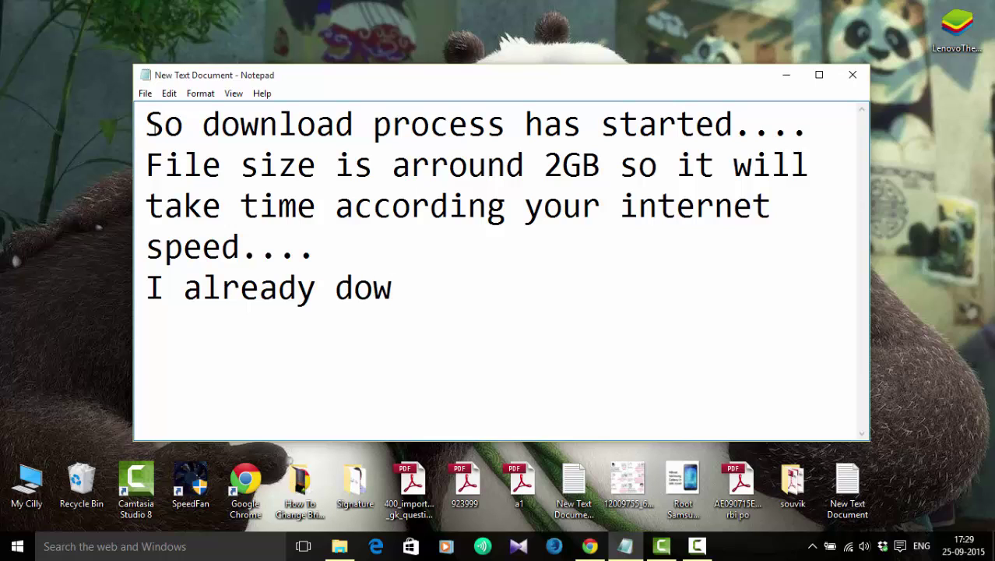
{"action": "type", "text": "nloaded "}
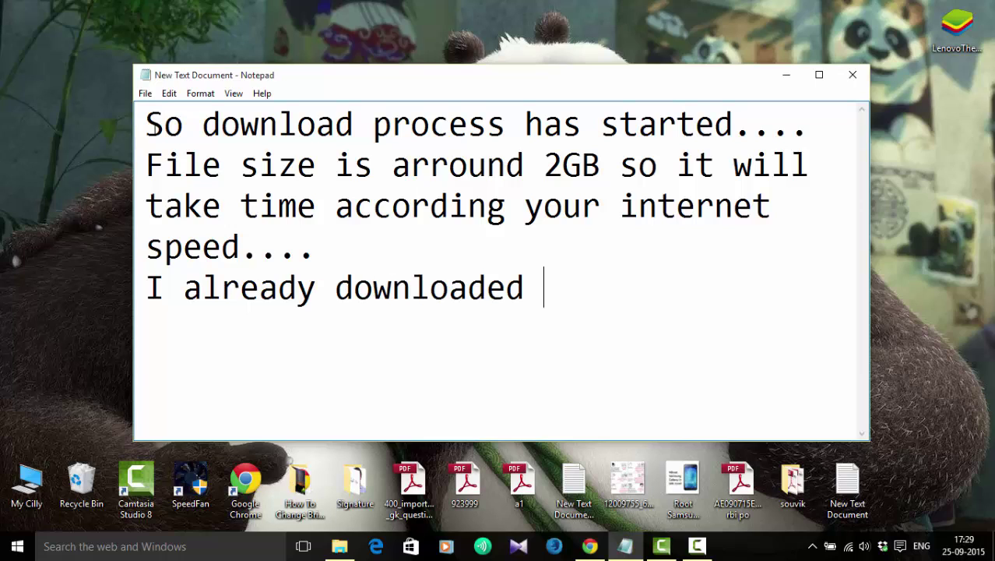
{"action": "type", "text": "the d"}
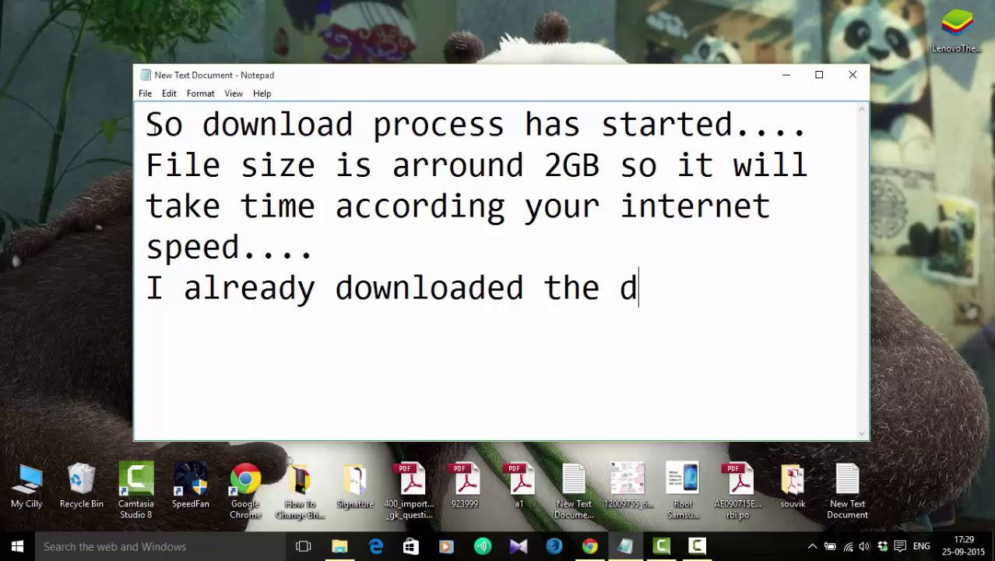
{"action": "key", "text": "BackSpace"}
{"action": "type", "text": "fil"}
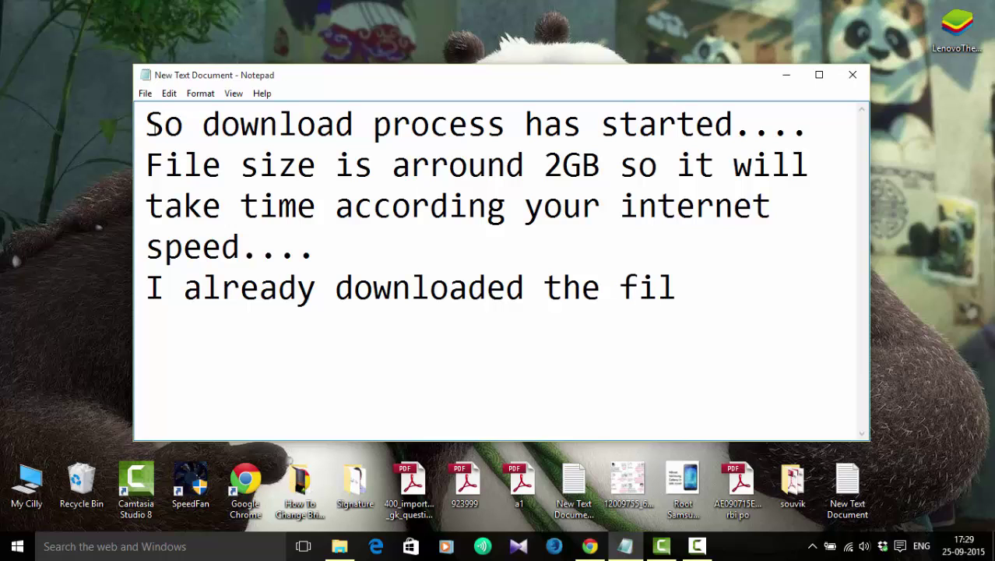
{"action": "type", "text": "e so"}
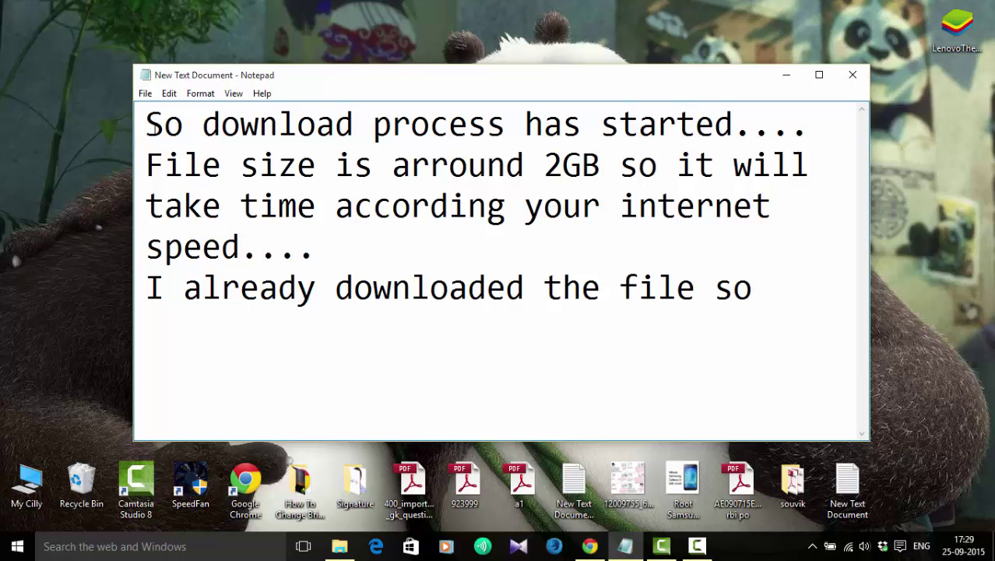
{"action": "type", "text": " lets"}
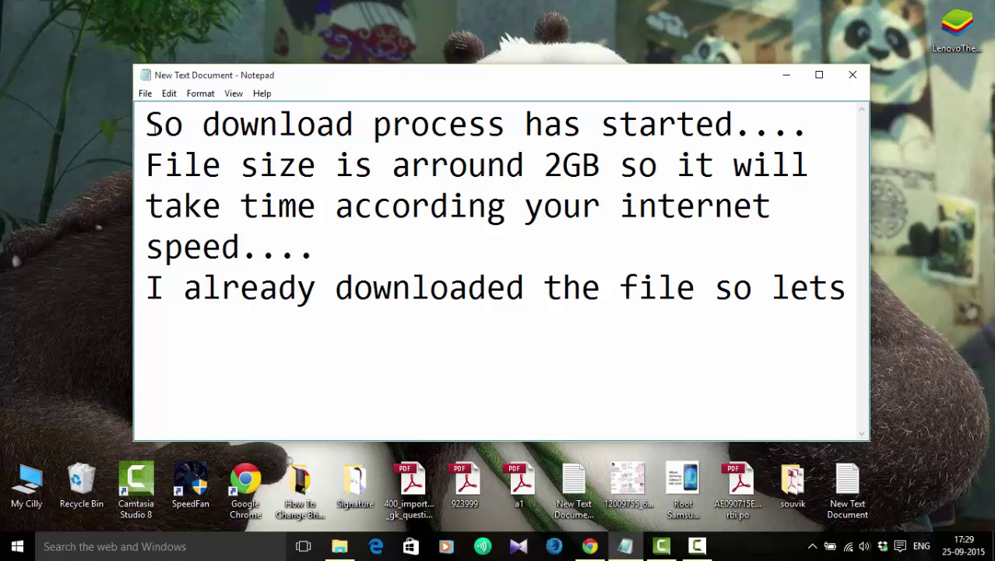
{"action": "type", "text": " open it...."}
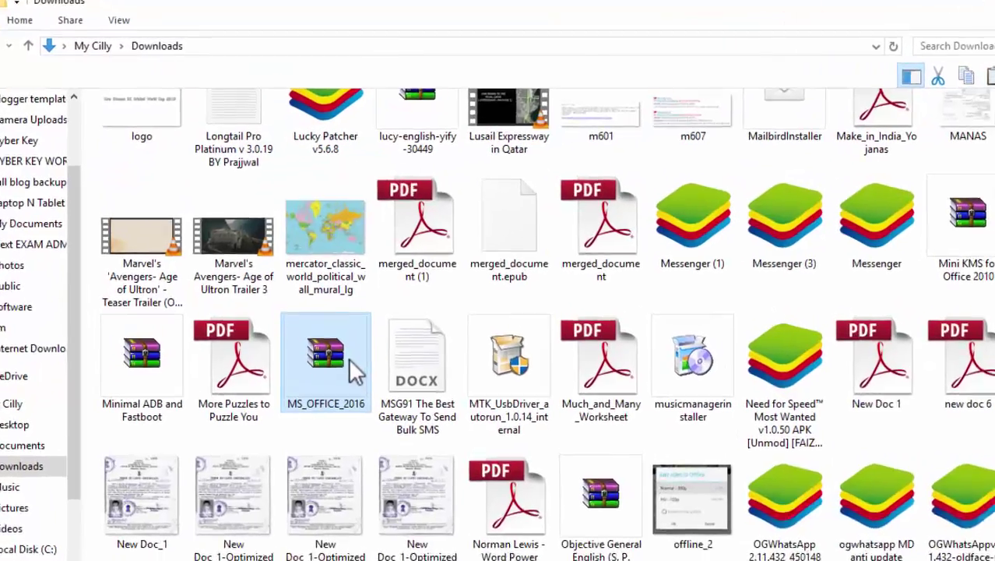
{"action": "right_click", "coordinate": [348, 358]}
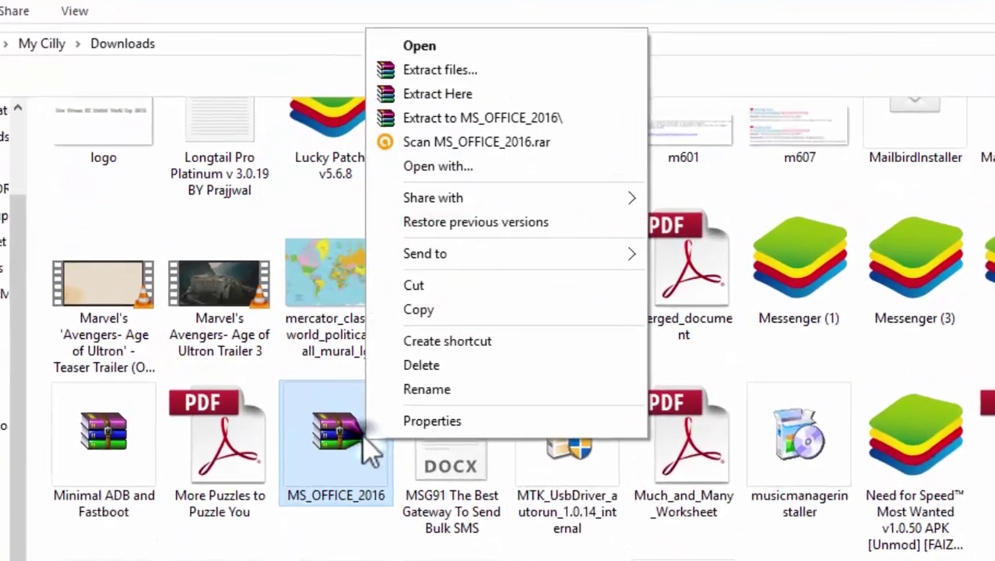
{"action": "left_click", "coordinate": [459, 153]}
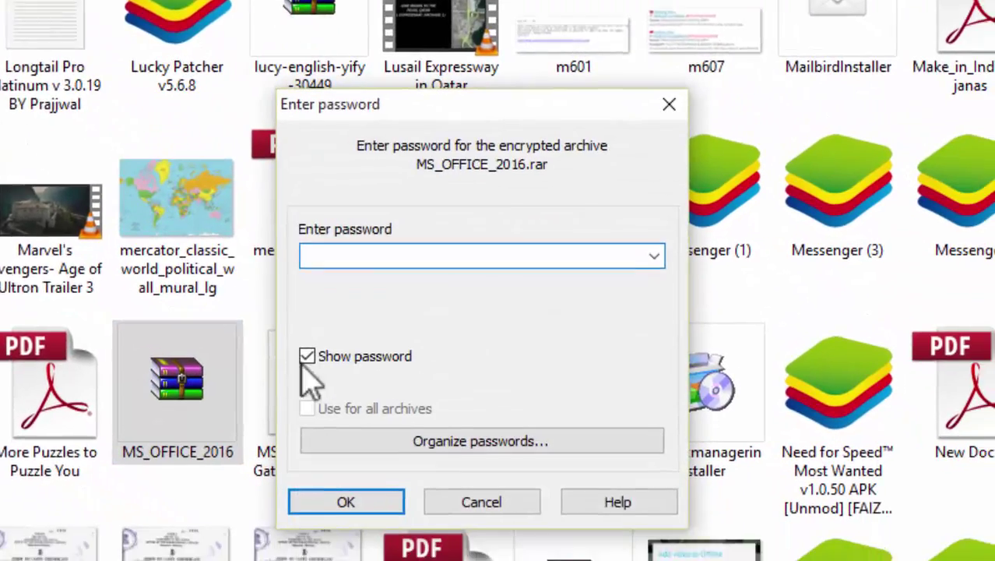
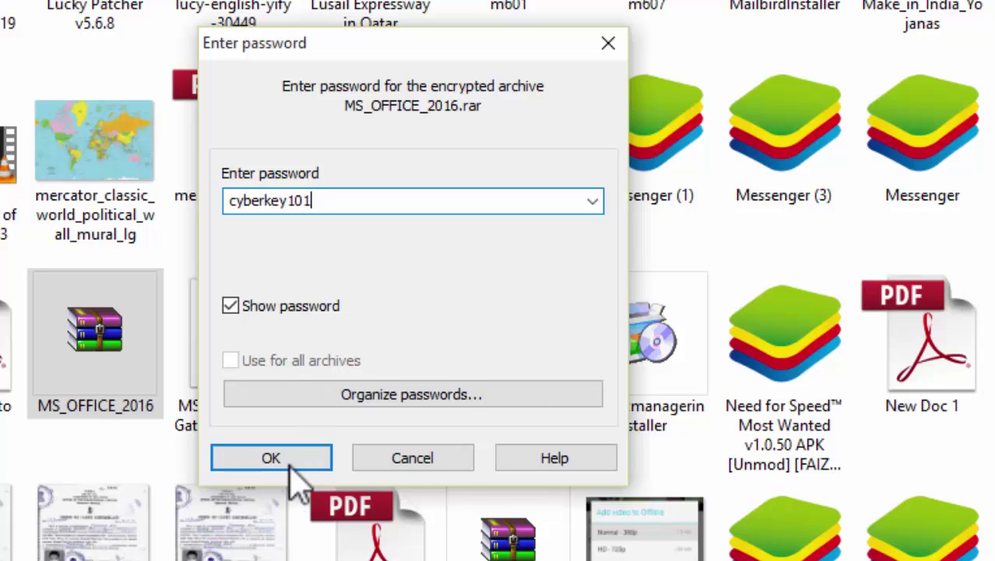
- Enter the archive password and extract the Office 2016 image from MS_OFFICE_2016.rar
{"action": "left_click", "coordinate": [295, 457]}
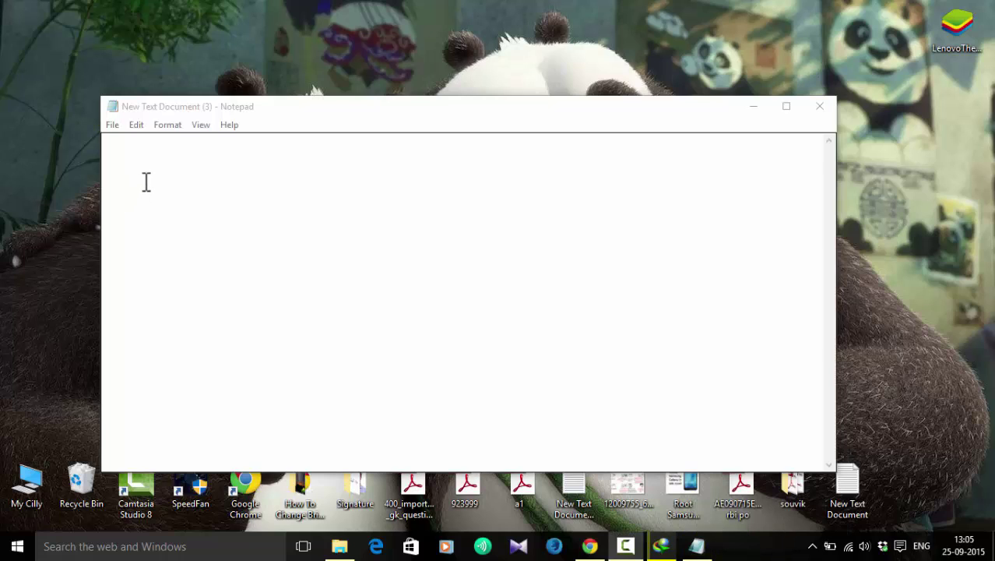
- Type the note 'The unraring process has done... Now open the folder'
{"action": "left_click", "coordinate": [146, 181]}
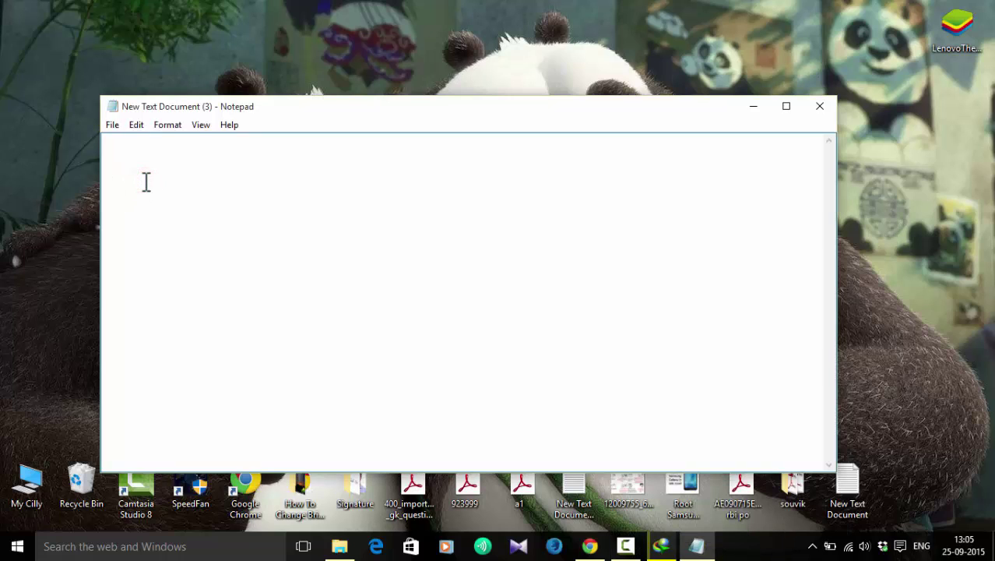
{"action": "type", "text": "The "}
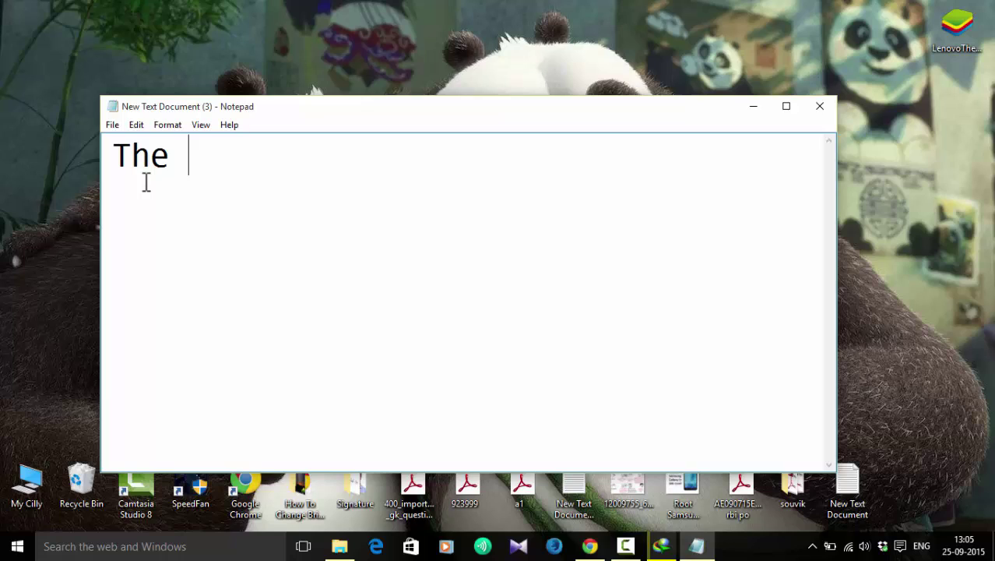
{"action": "type", "text": "unr"}
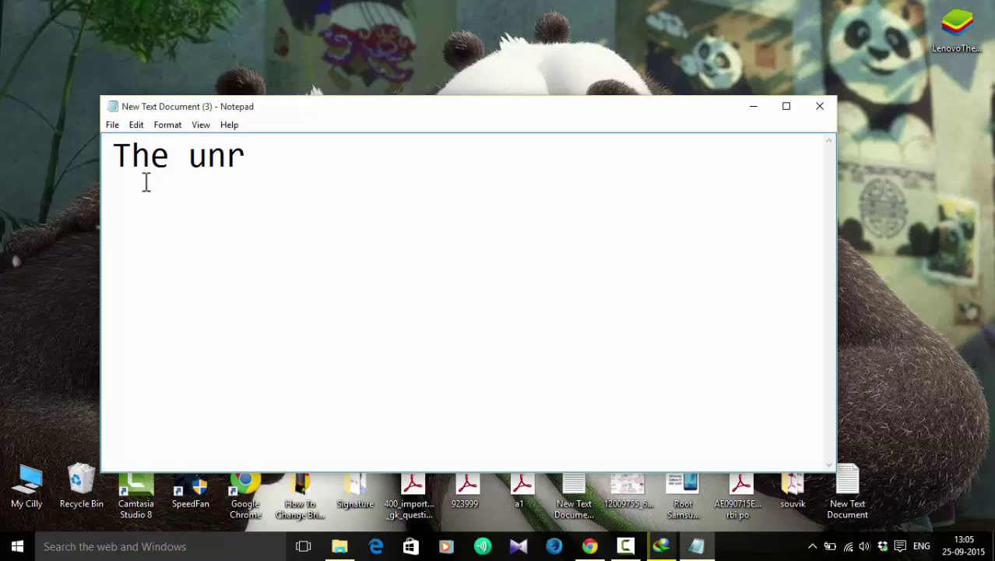
{"action": "type", "text": "aring p"}
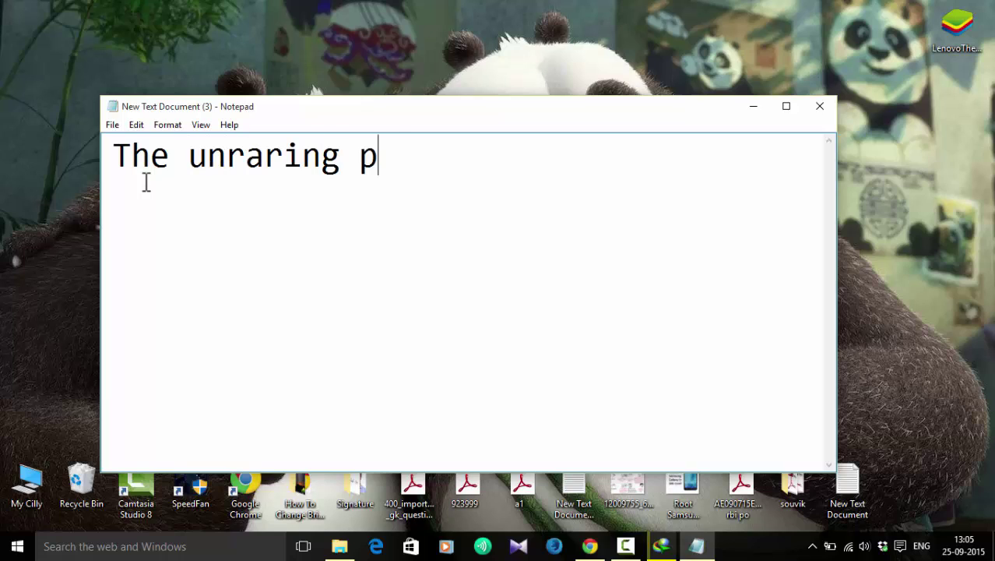
{"action": "type", "text": "rocess"}
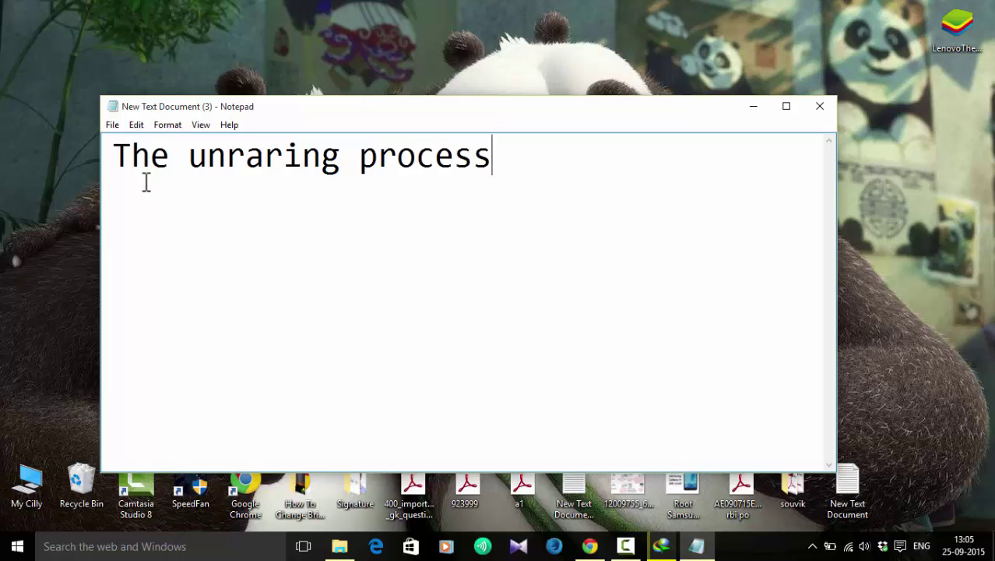
{"action": "type", "text": " has don"}
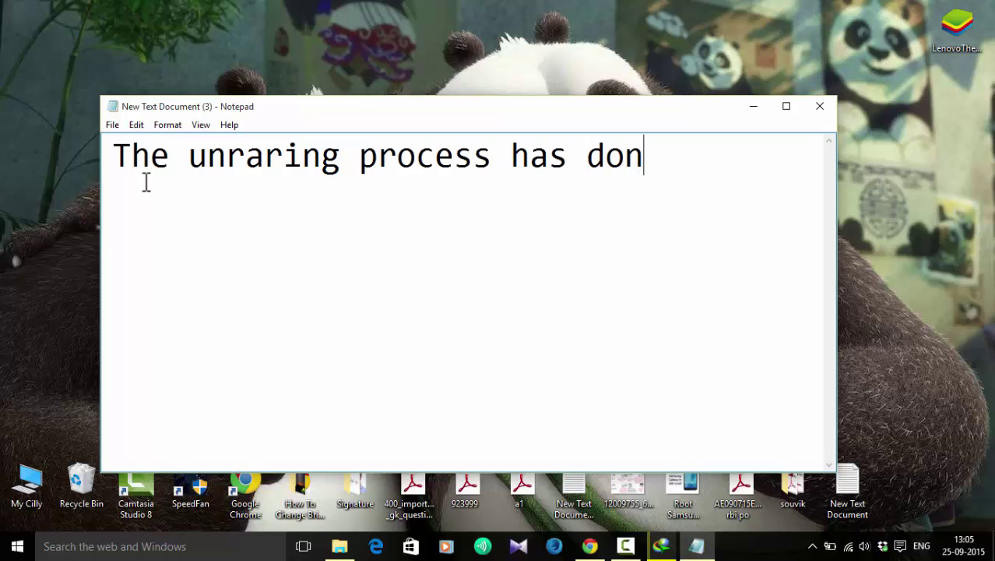
{"action": "type", "text": "eNow open"}
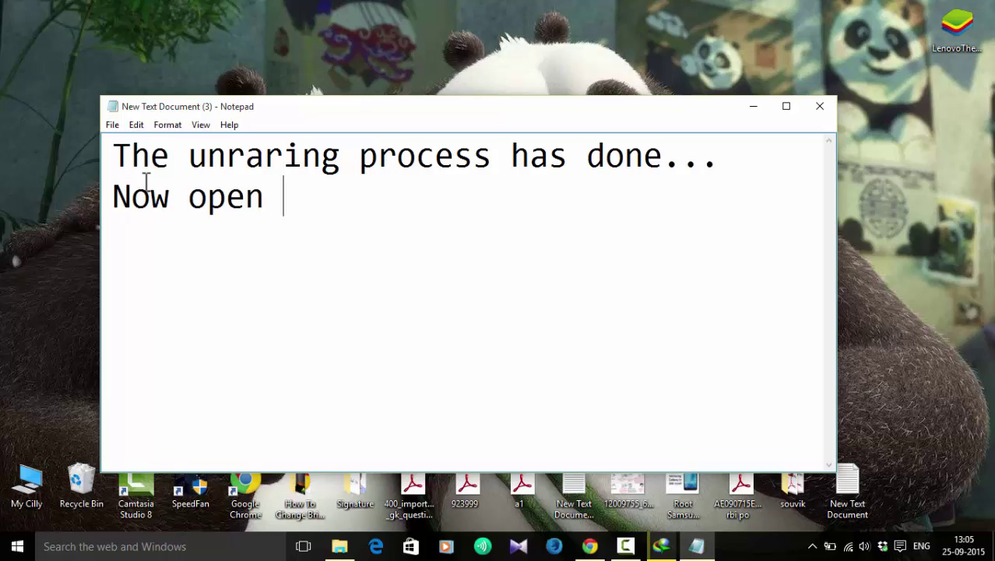
{"action": "type", "text": " the fil"}
{"action": "key", "text": "BackSpace"}
{"action": "key", "text": "BackSpace"}
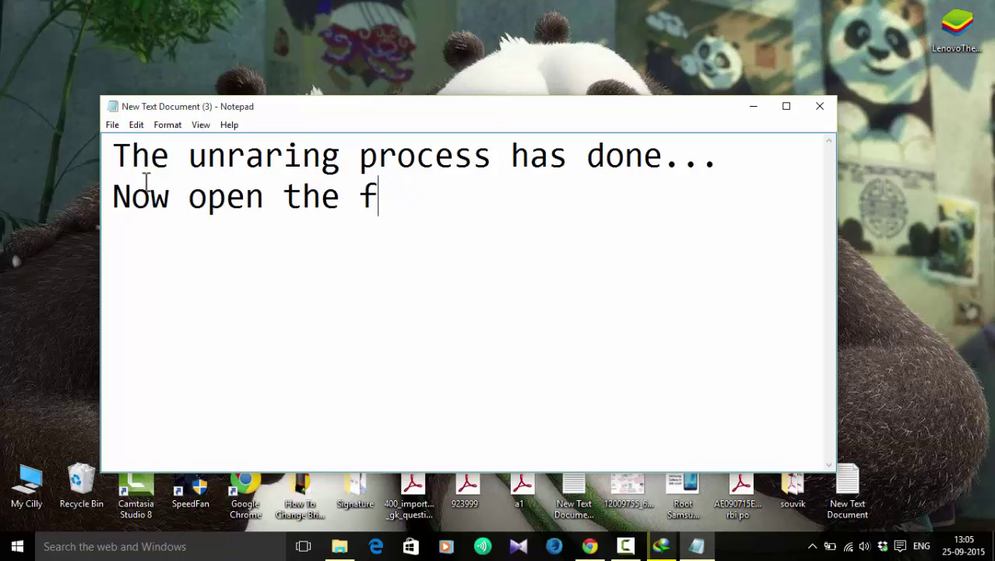
{"action": "type", "text": "older"}
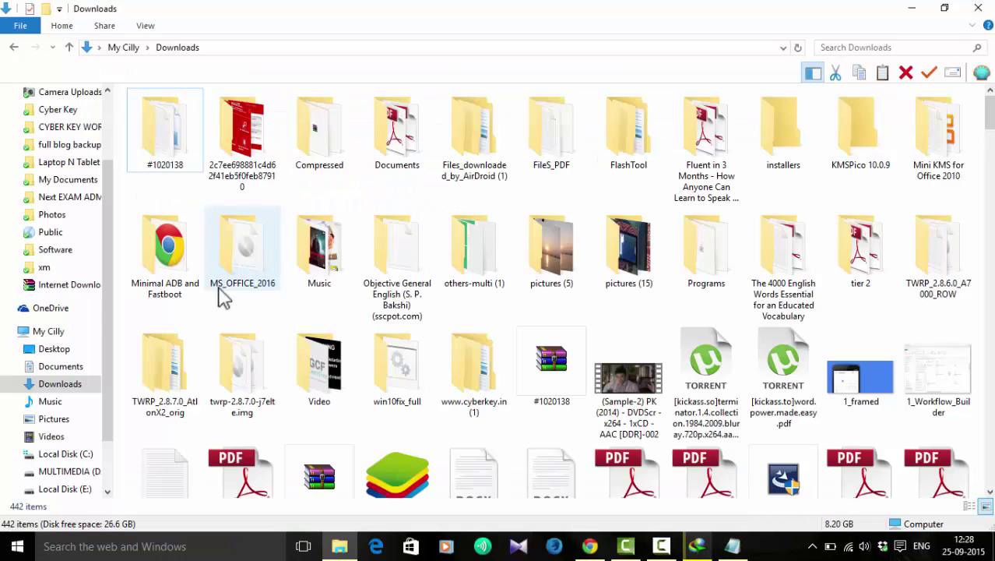
- Open MS_OFFICE_2016 and inspect the 2.25 GB Office Professional Plus 2016 ISO's properties
{"action": "double_click", "coordinate": [240, 251]}
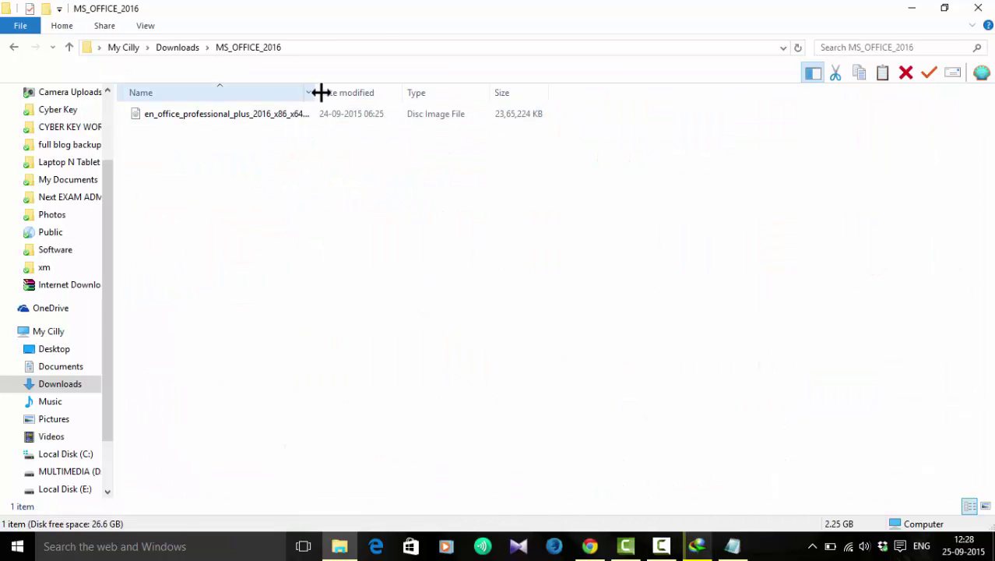
{"action": "left_click_drag", "start_coordinate": [321, 92], "coordinate": [393, 92]}
{"action": "left_click", "coordinate": [280, 118]}
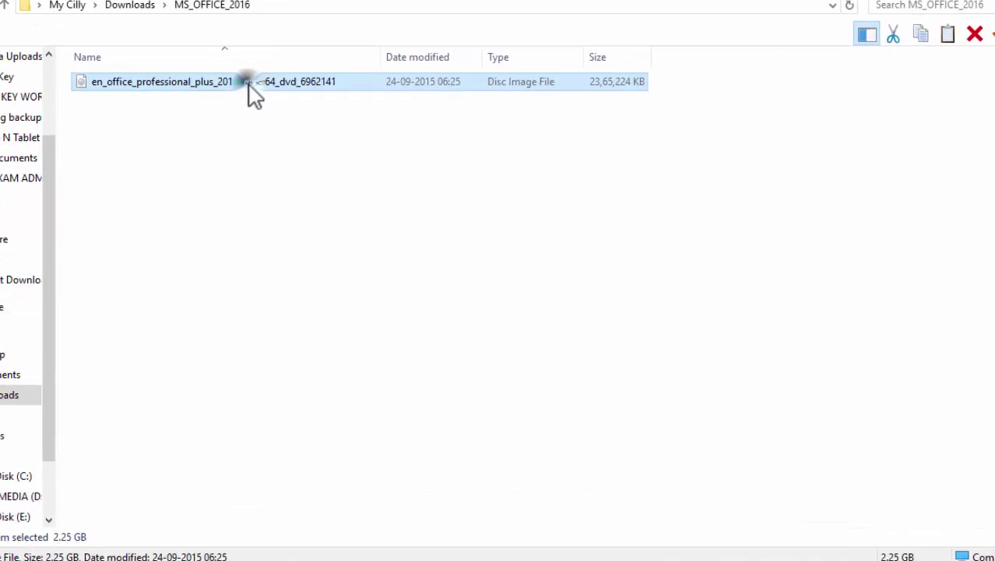
{"action": "right_click", "coordinate": [282, 117]}
{"action": "left_click", "coordinate": [325, 467]}
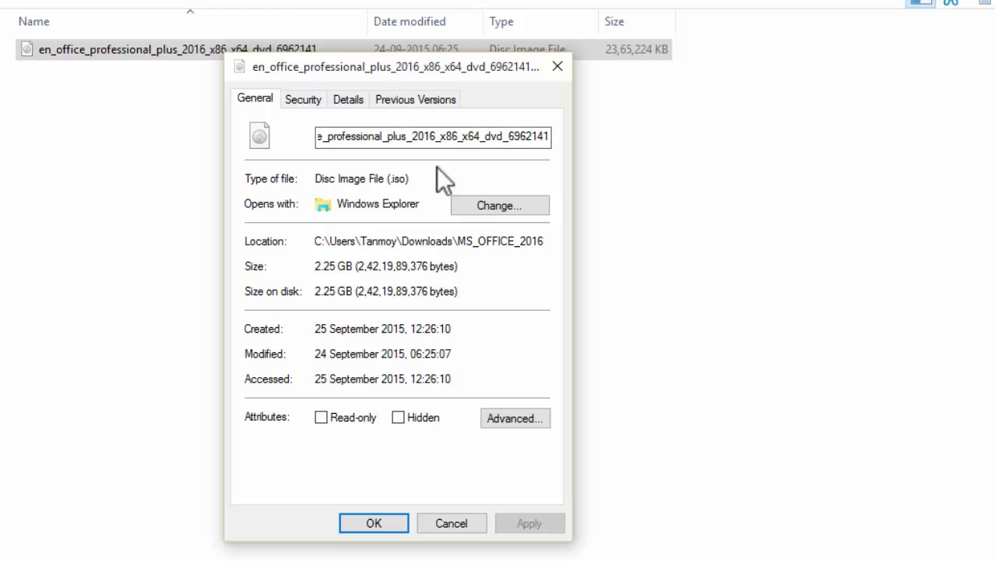
{"action": "left_click", "coordinate": [559, 74]}
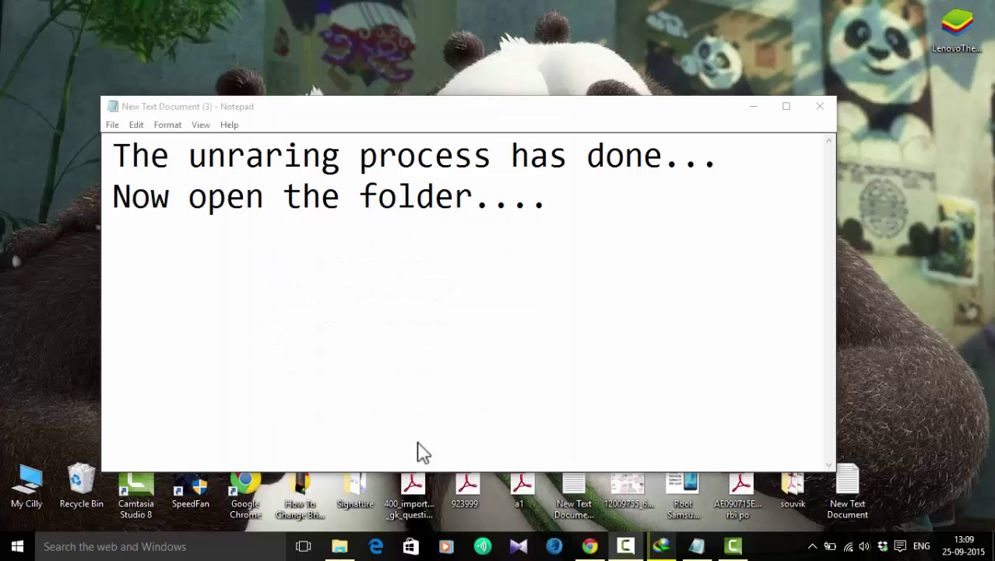
- Add the note 'The file is in ISO format. You need to mount it....' and start a new line
{"action": "left_click", "coordinate": [171, 253]}
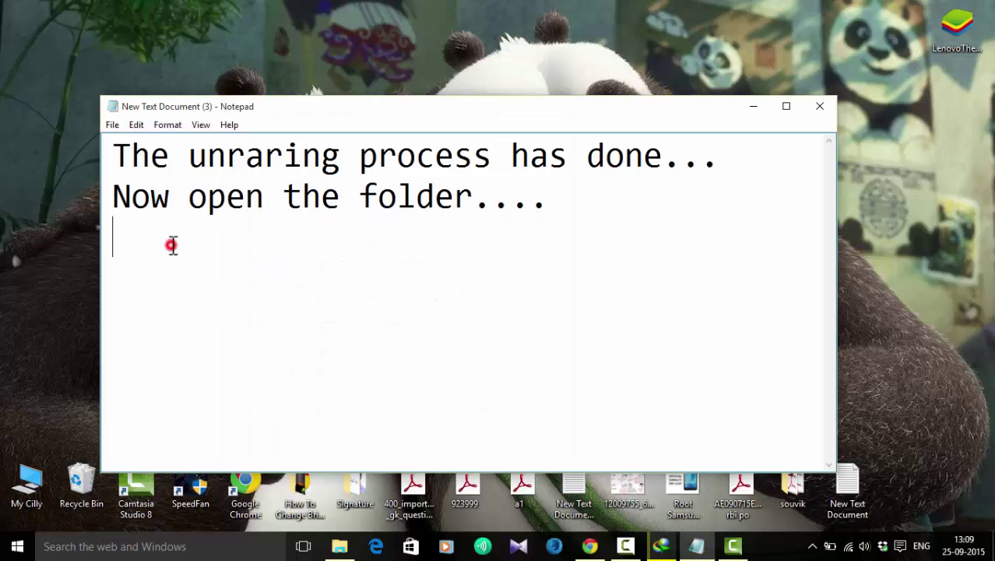
{"action": "type", "text": "S"}
{"action": "key", "text": "BackSpace"}
{"action": "type", "text": "The"}
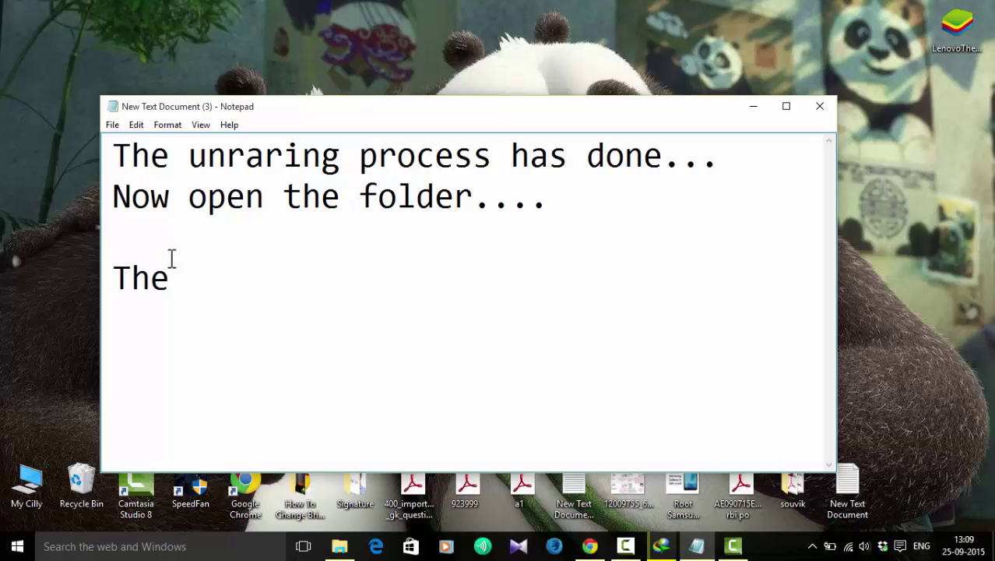
{"action": "type", "text": " file is"}
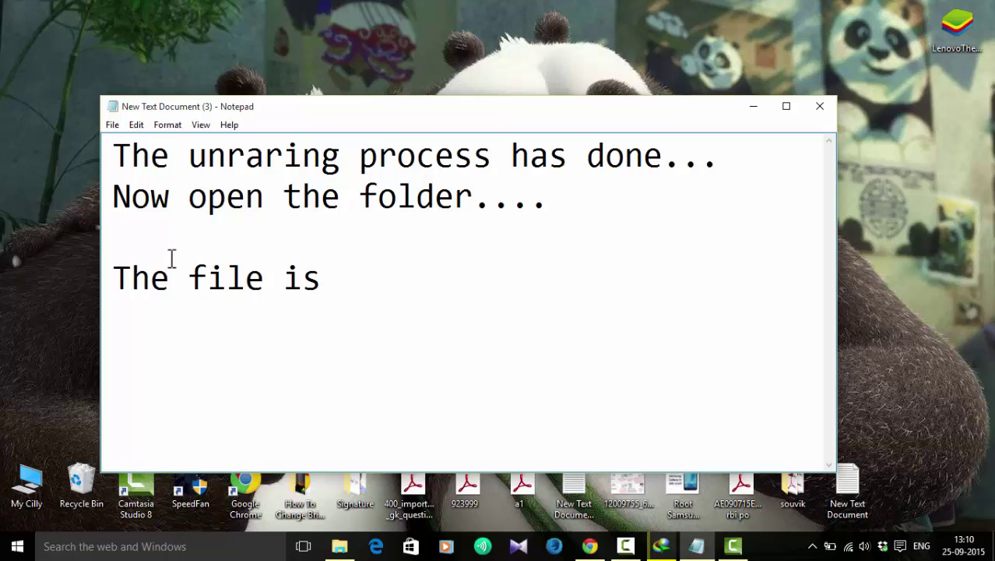
{"action": "type", "text": " in S"}
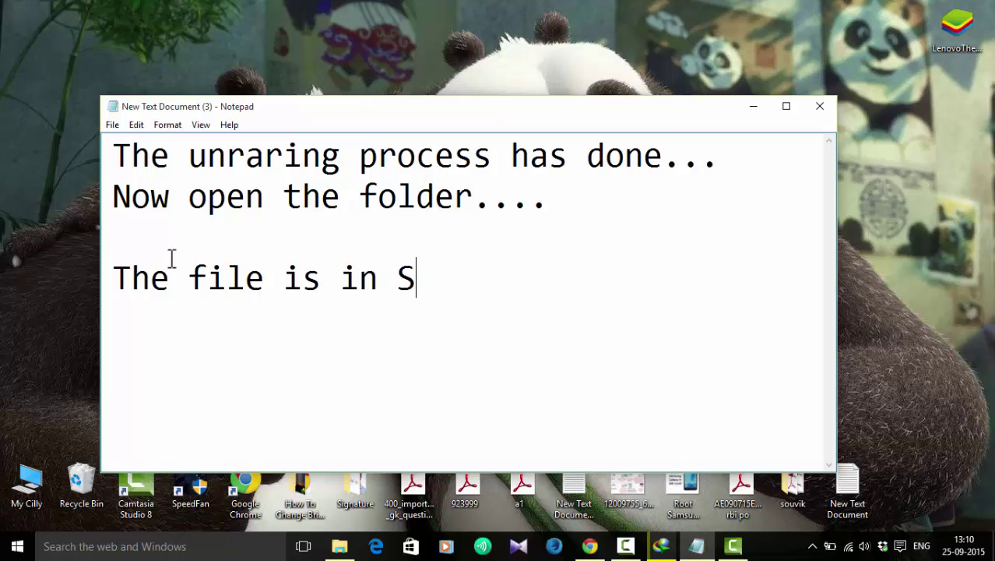
{"action": "key", "text": "BackSpace"}
{"action": "type", "text": "ISO forma"}
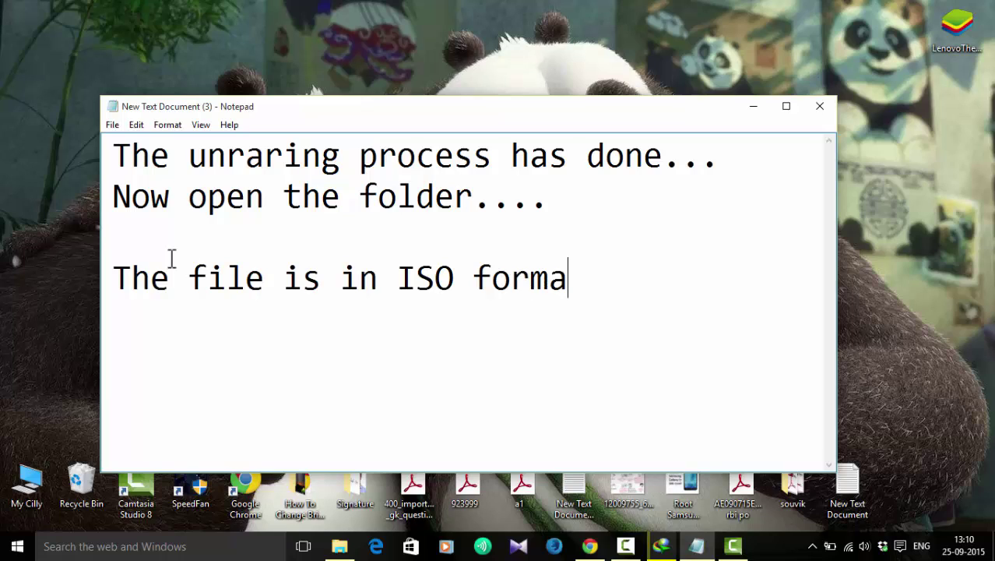
{"action": "type", "text": "t,"}
{"action": "key", "text": "BackSpace"}
{"action": "type", "text": "You need "}
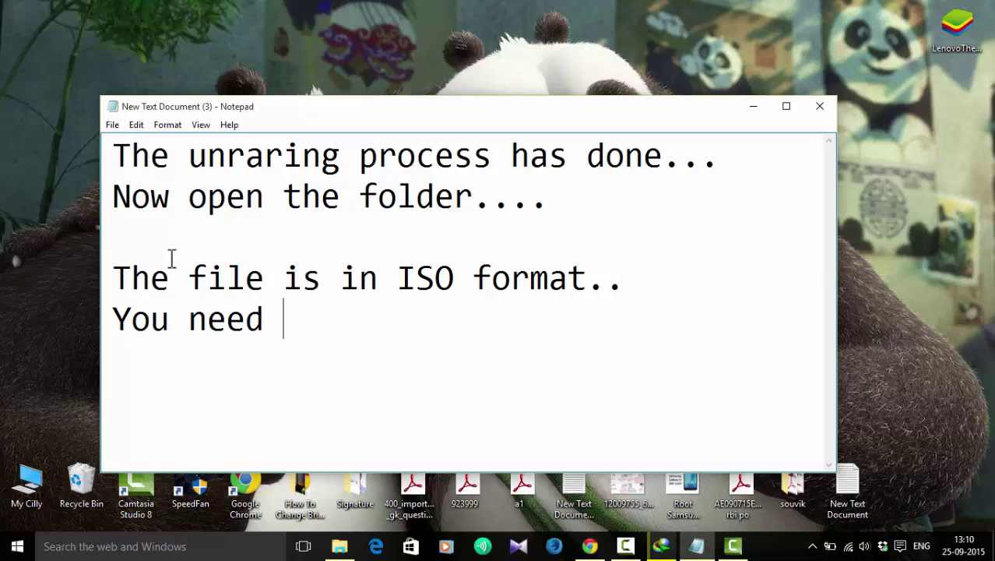
{"action": "type", "text": "to mou"}
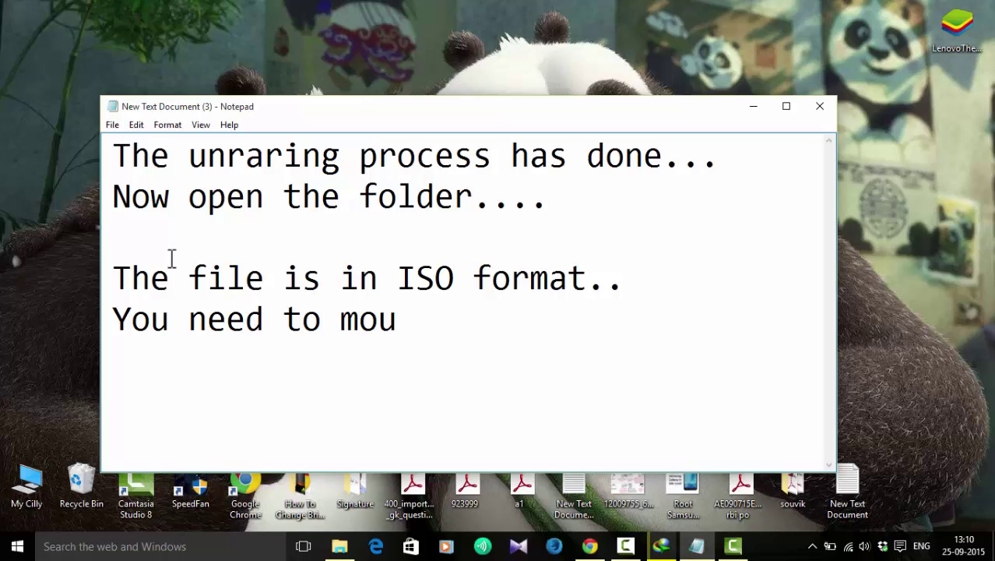
{"action": "type", "text": "nt it"}
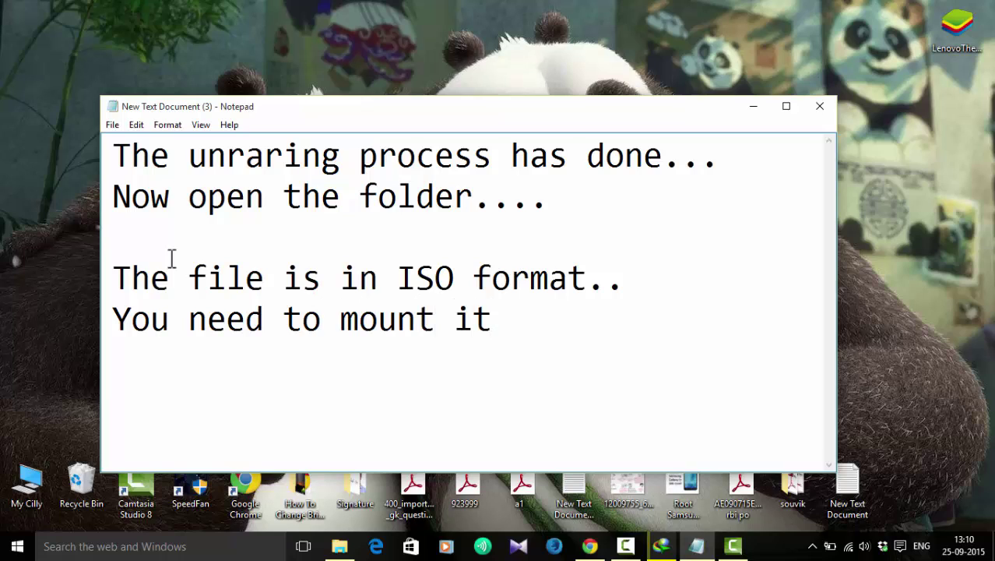
{"action": "type", "text": "...."}
{"action": "key", "text": "Return"}
- Note that Windows 7/Vista/XP needs third-party software to mount ISOs
{"action": "type", "text": "In"}
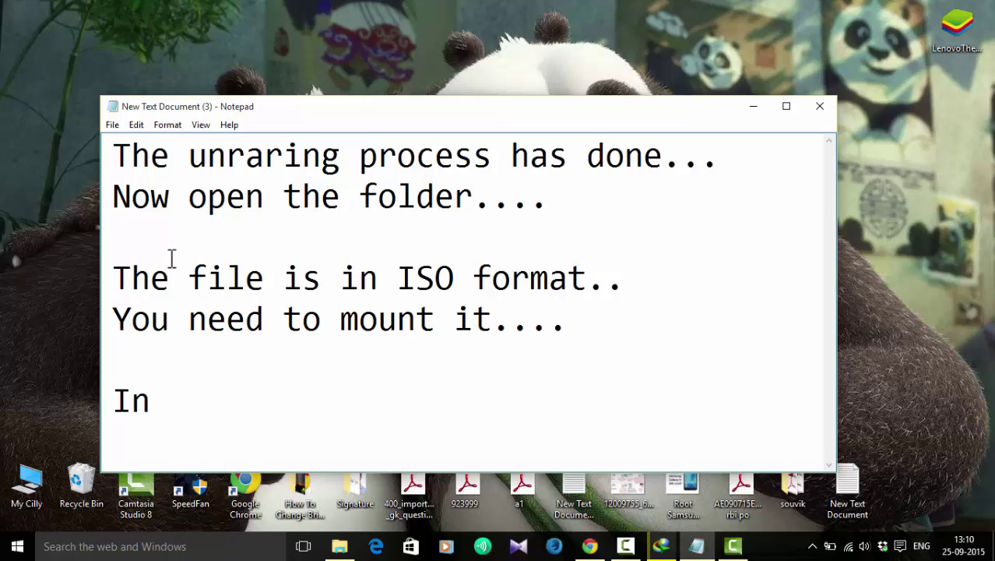
{"action": "type", "text": " Windows 7"}
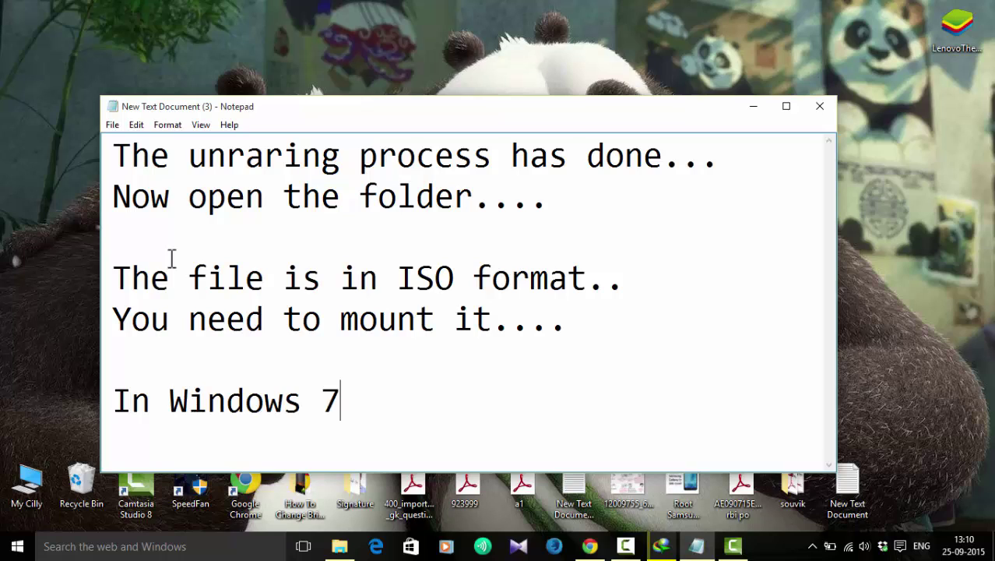
{"action": "type", "text": "?"}
{"action": "key", "text": "BackSpace"}
{"action": "type", "text": "/Vista"}
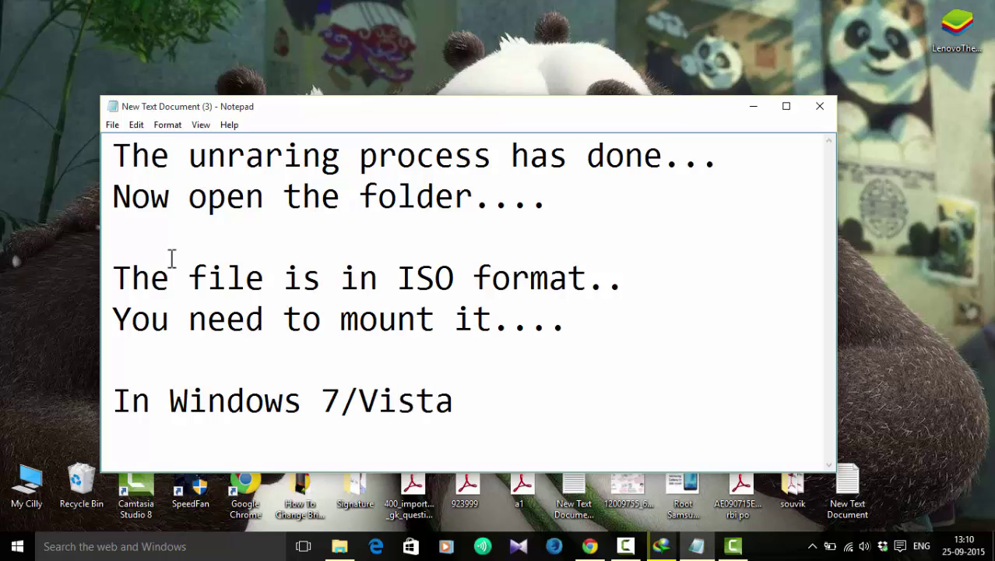
{"action": "type", "text": "/XP "}
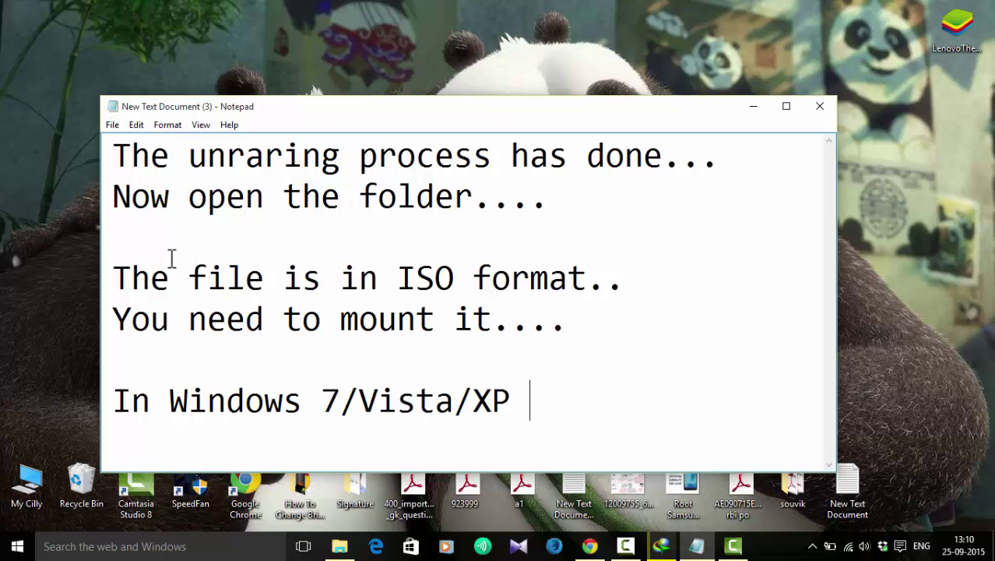
{"action": "type", "text": "you neee"}
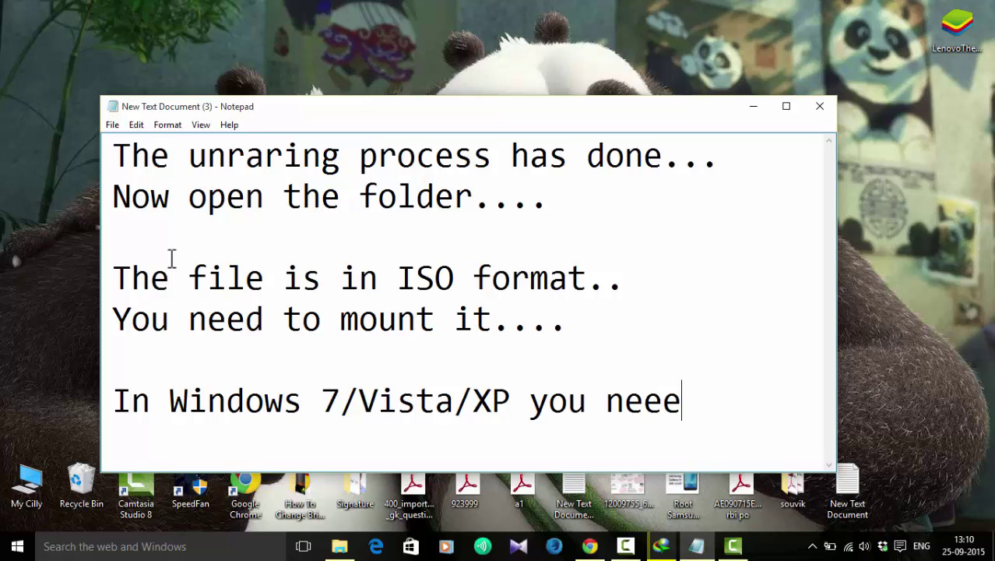
{"action": "key", "text": "BackSpace"}
{"action": "type", "text": "d a "}
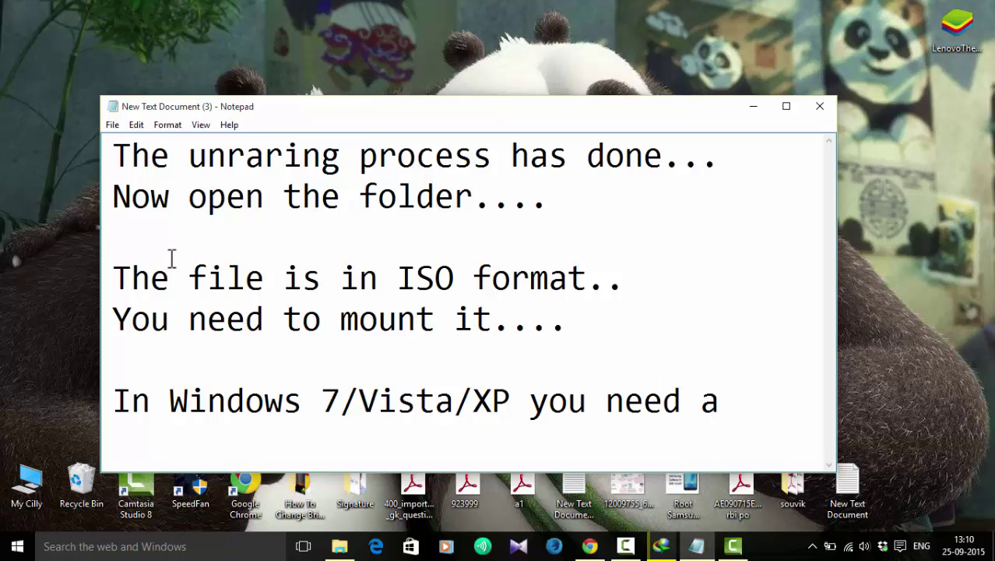
{"action": "type", "text": "third"}
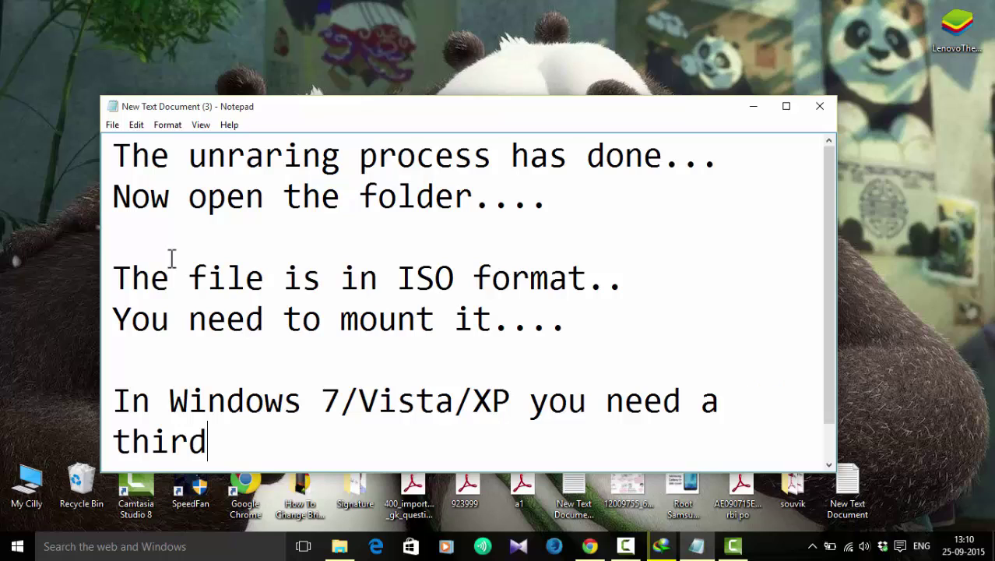
{"action": "type", "text": "-[arty"}
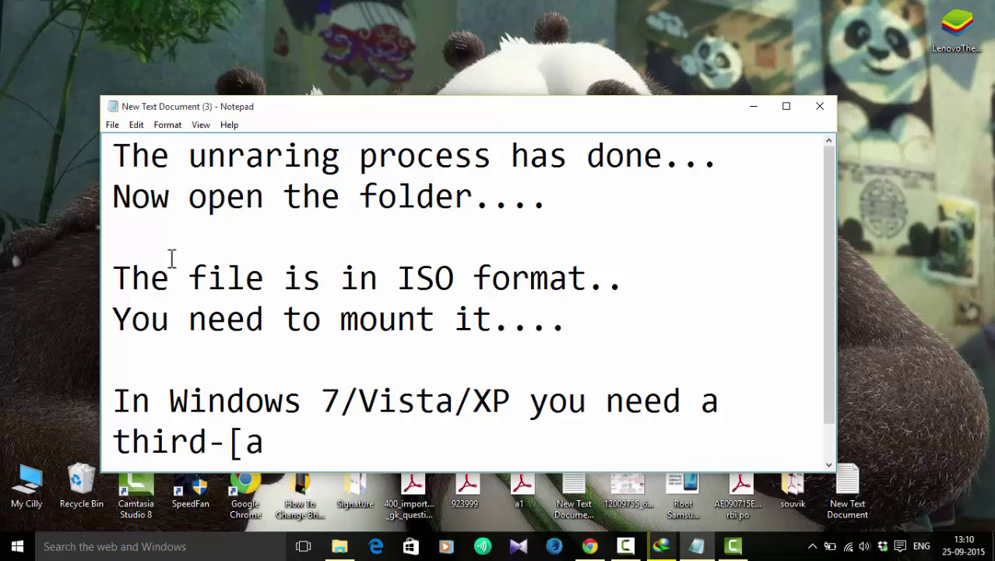
{"action": "key", "text": "BackSpace"}
{"action": "key", "text": "BackSpace"}
{"action": "key", "text": "BackSpace"}
{"action": "key", "text": "BackSpace"}
{"action": "key", "text": "BackSpace"}
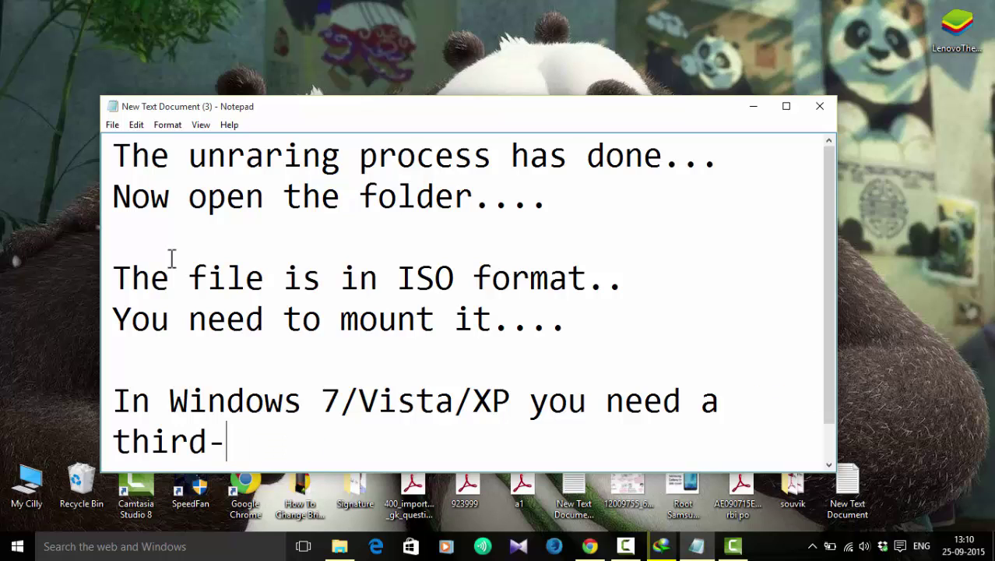
{"action": "type", "text": "party"}
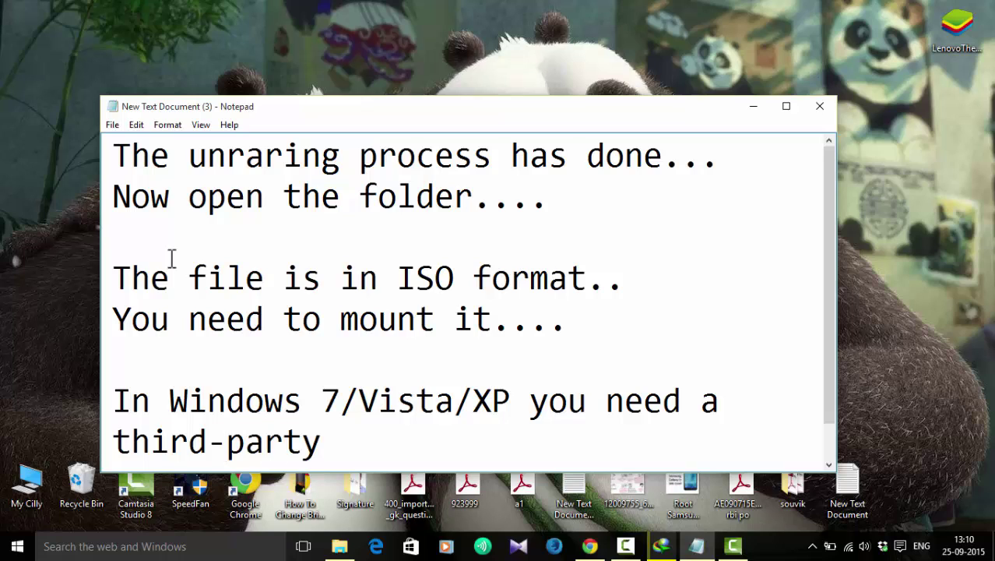
{"action": "type", "text": " softwa"}
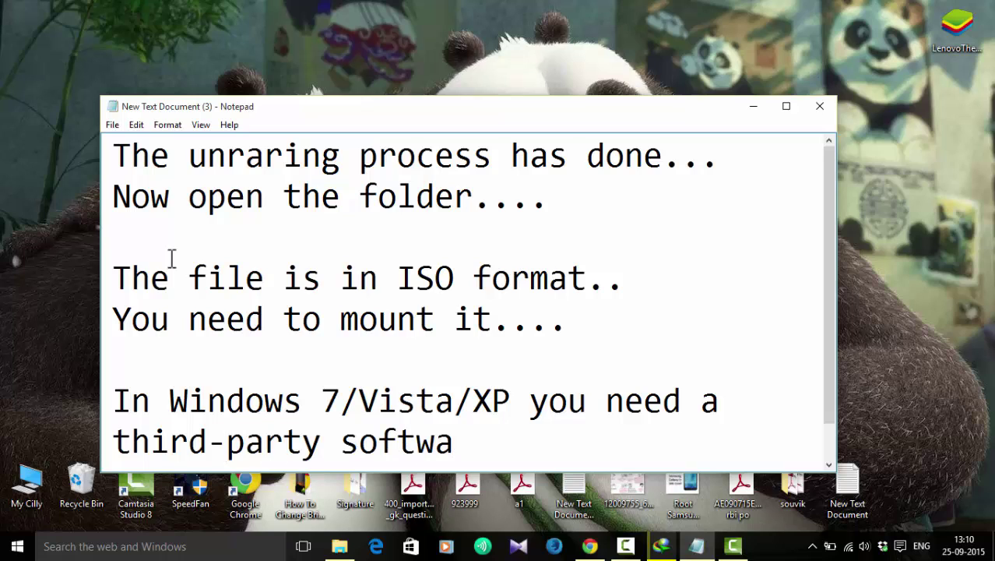
{"action": "type", "text": "re to mount"}
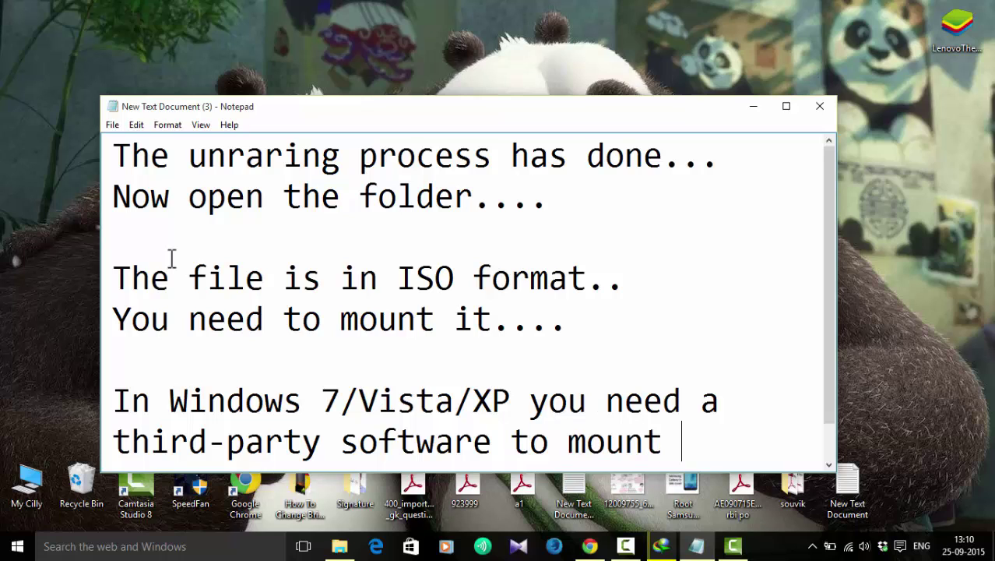
{"action": "key", "text": "BackSpace"}
{"action": "key", "text": "Return"}
{"action": "key", "text": "Return"}
- Note that Windows 8/8.1/10 can mount ISOs without any software
{"action": "type", "text": "Bu"}
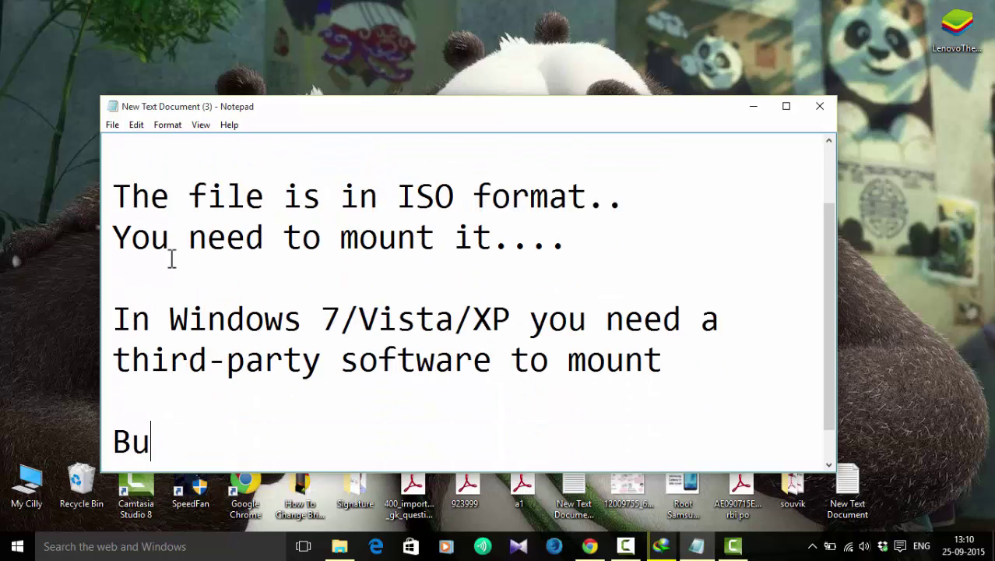
{"action": "type", "text": "t in"}
{"action": "key", "text": "BackSpace"}
{"action": "type", "text": "n Wind"}
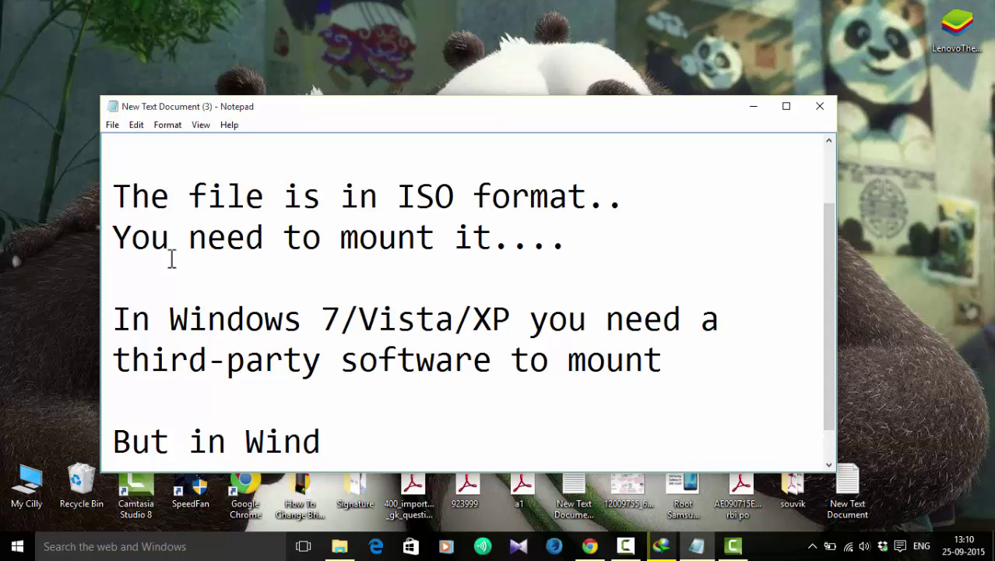
{"action": "type", "text": "ows 8/"}
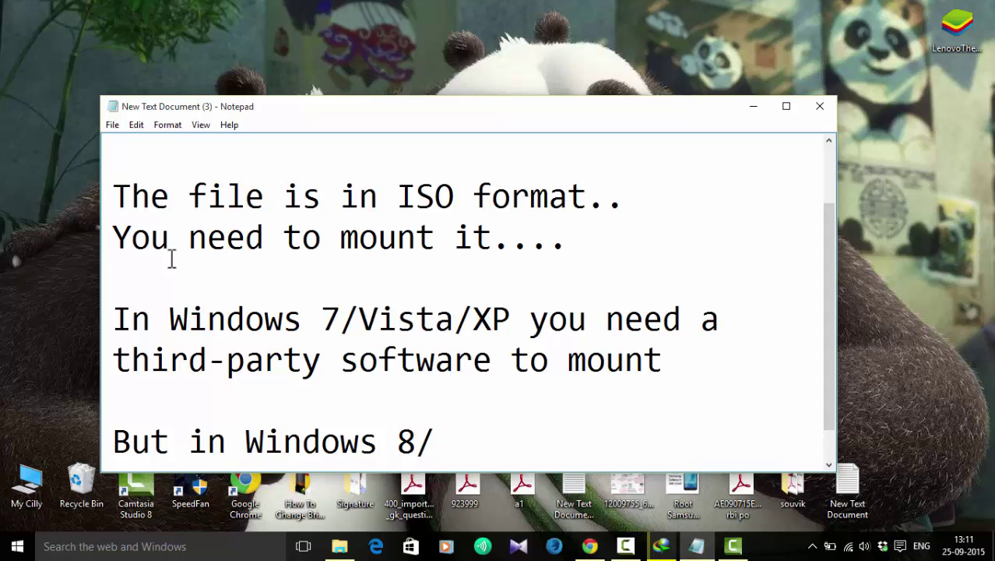
{"action": "type", "text": "8.1/"}
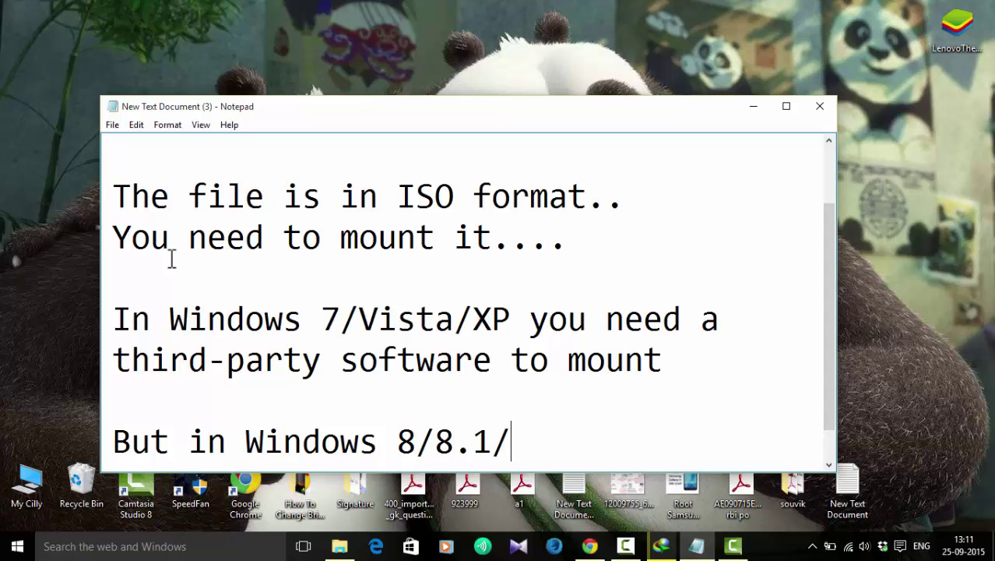
{"action": "type", "text": "10 you"}
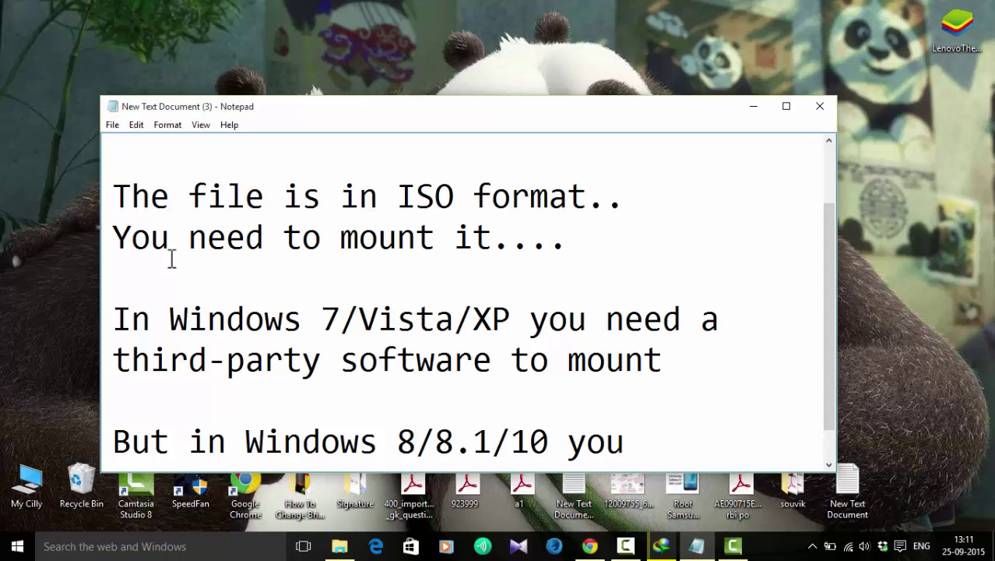
{"action": "type", "text": " can directlt"}
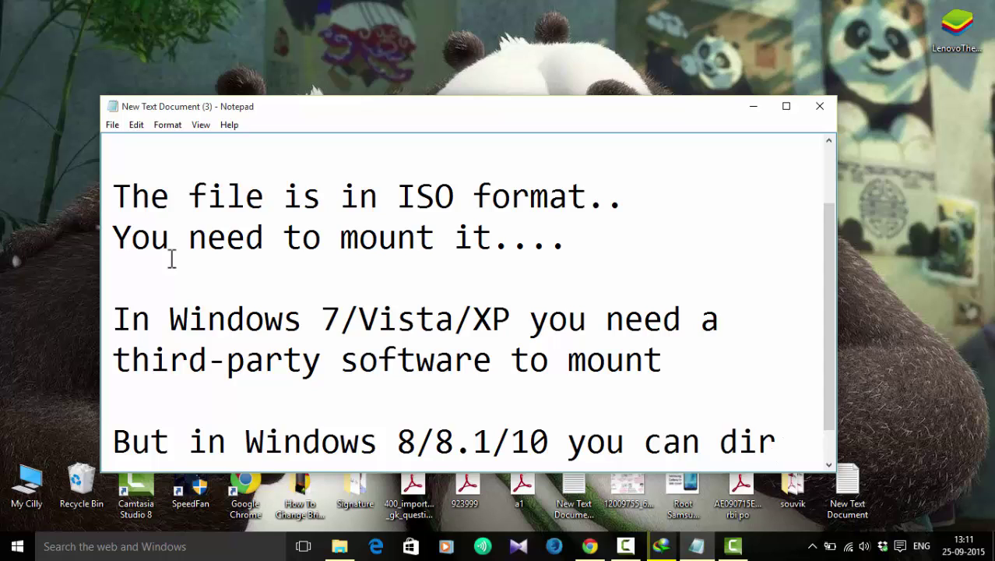
{"action": "key", "text": "BackSpace"}
{"action": "key", "text": "BackSpace"}
{"action": "key", "text": "BackSpace"}
{"action": "key", "text": "BackSpace"}
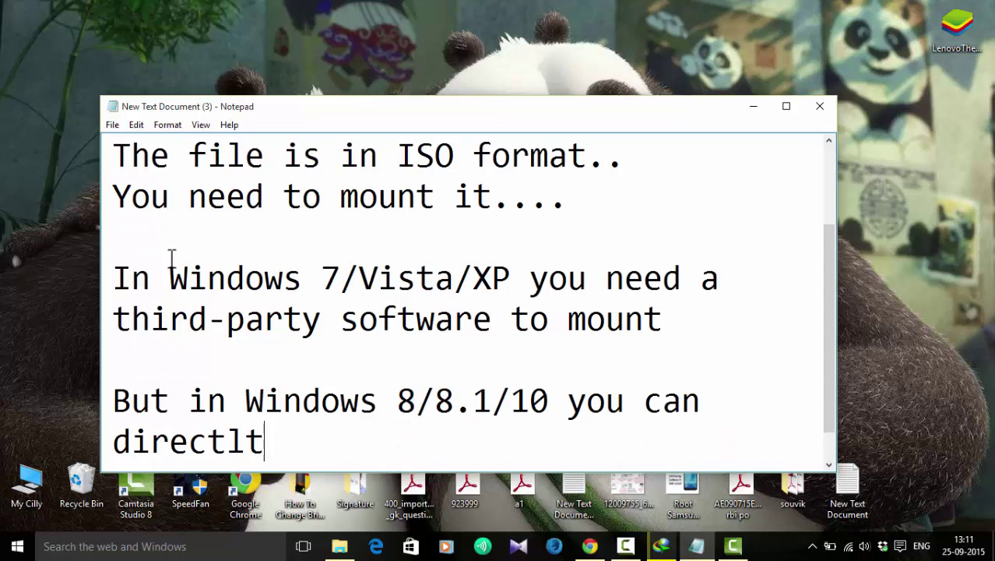
{"action": "type", "text": "t"}
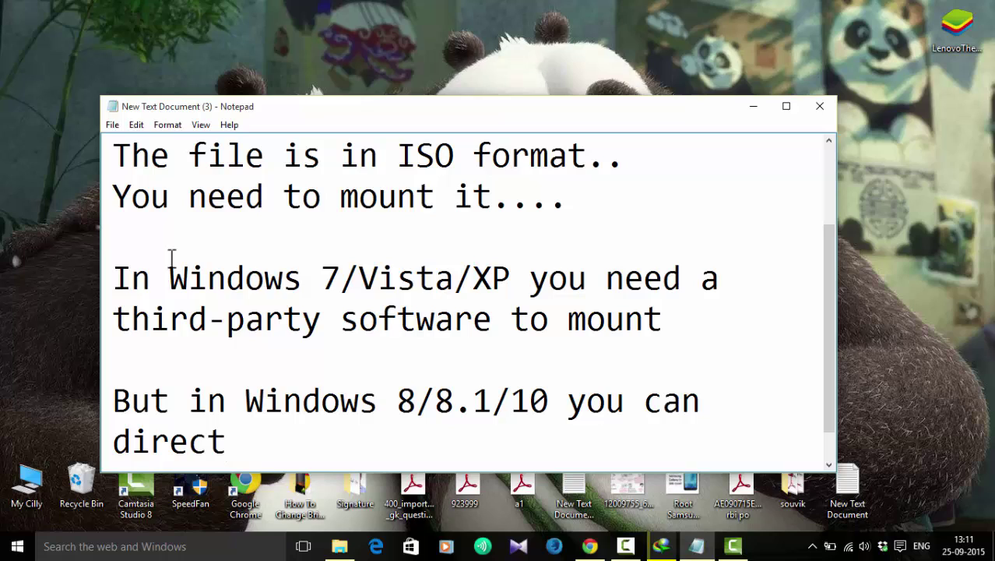
{"action": "key", "text": "BackSpace"}
{"action": "key", "text": "BackSpace"}
{"action": "key", "text": "BackSpace"}
{"action": "key", "text": "BackSpace"}
{"action": "key", "text": "BackSpace"}
{"action": "key", "text": "BackSpace"}
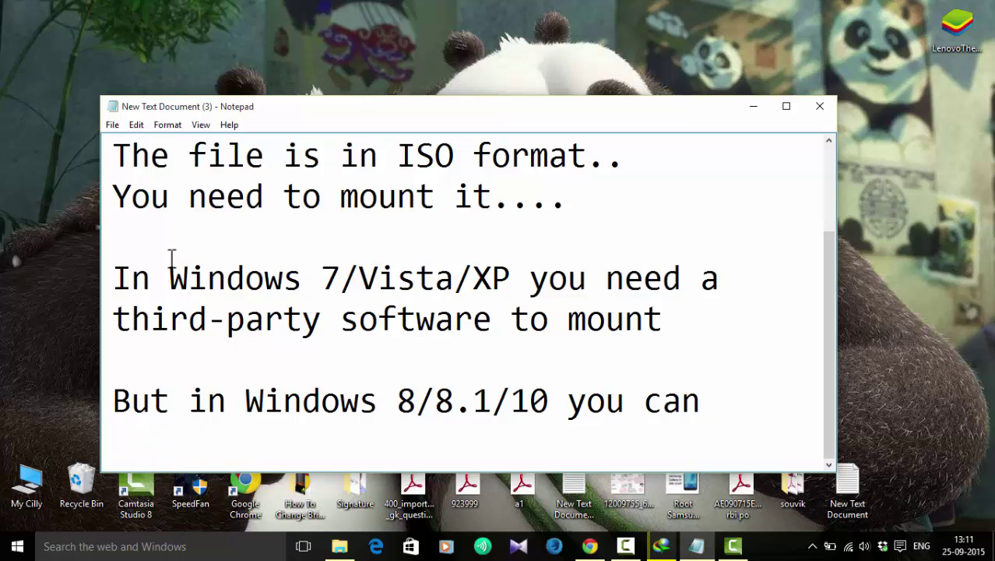
{"action": "type", "text": "mount"}
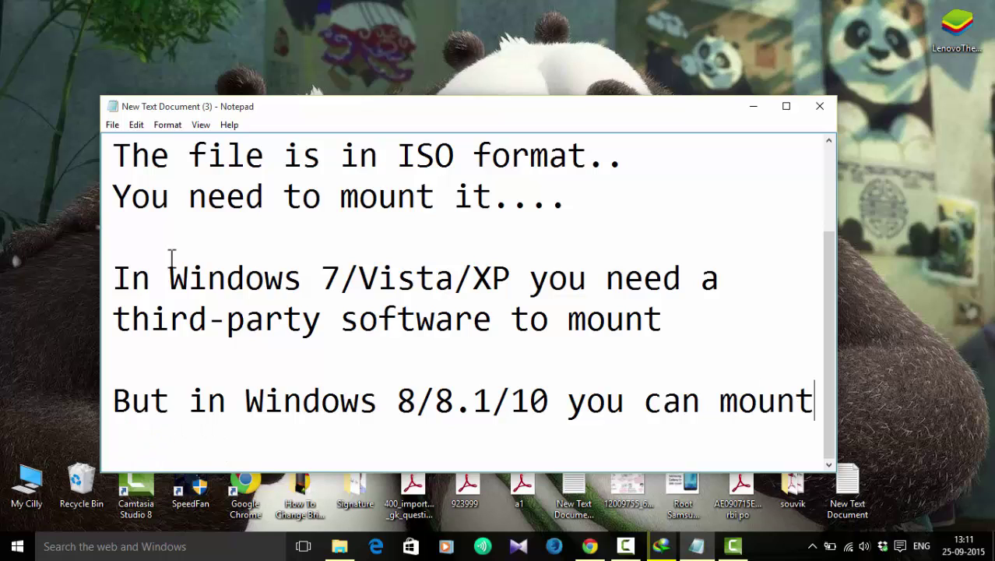
{"action": "type", "text": " with"}
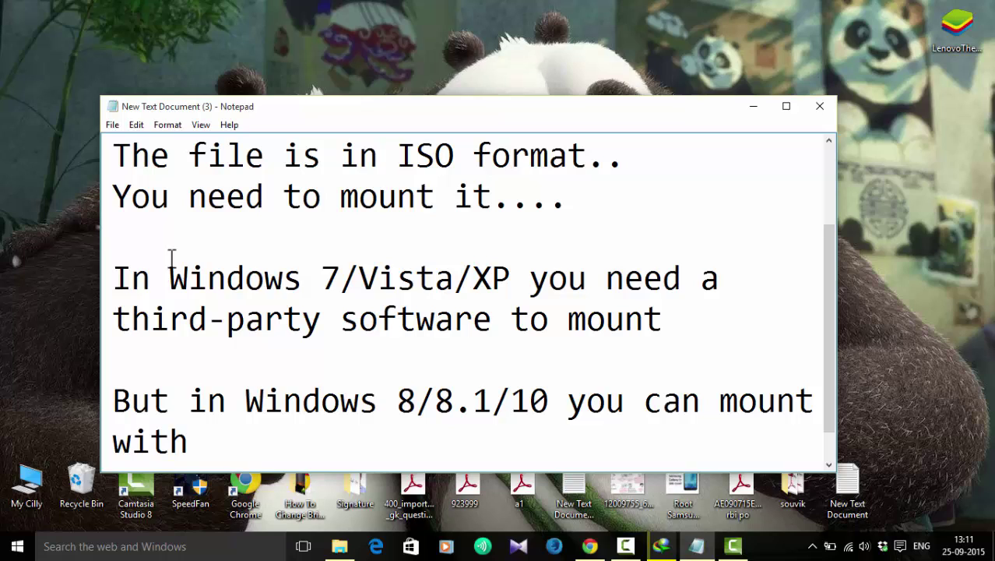
{"action": "type", "text": "ou"}
{"action": "type", "text": "t a"}
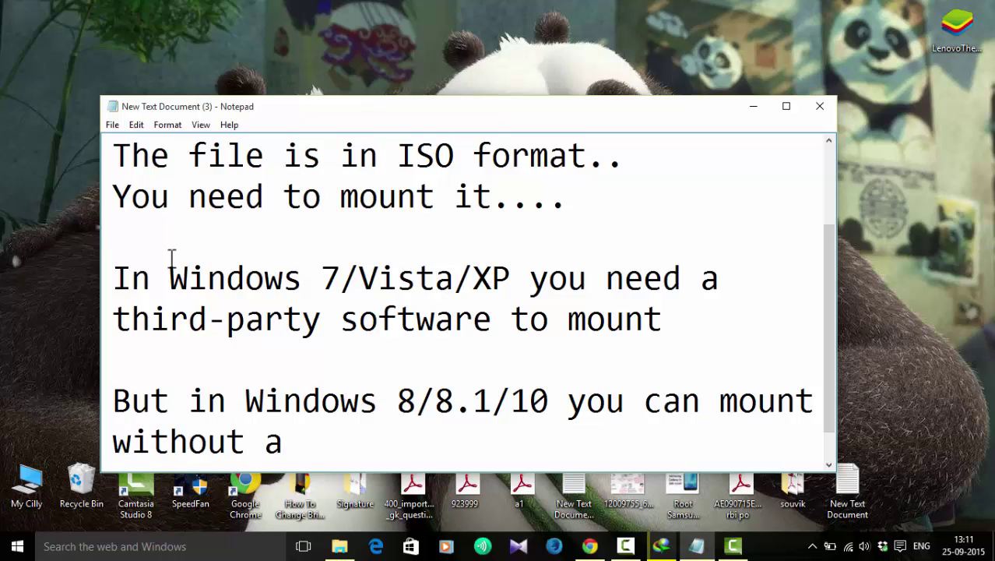
{"action": "type", "text": "ny soft"}
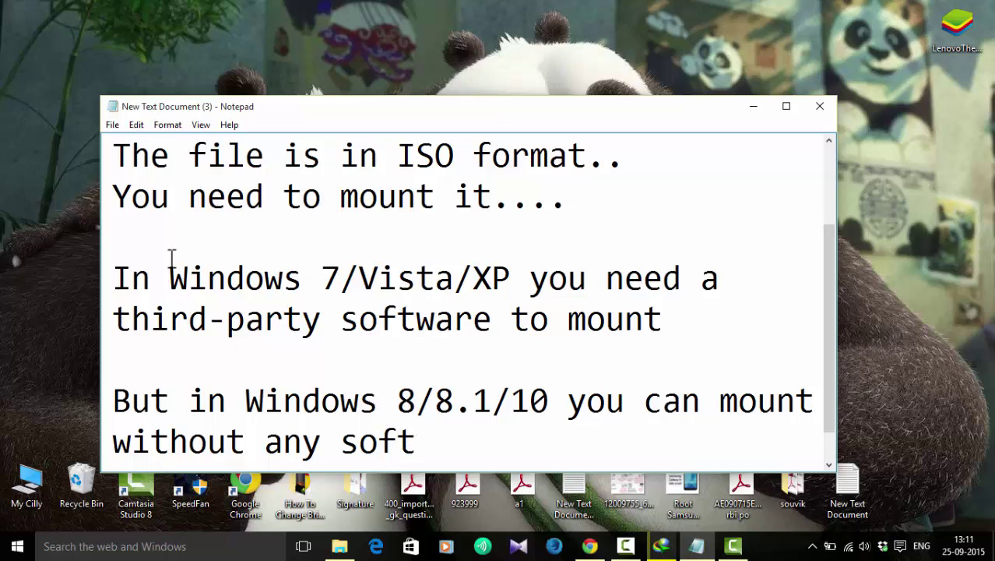
{"action": "type", "text": "ware..."}
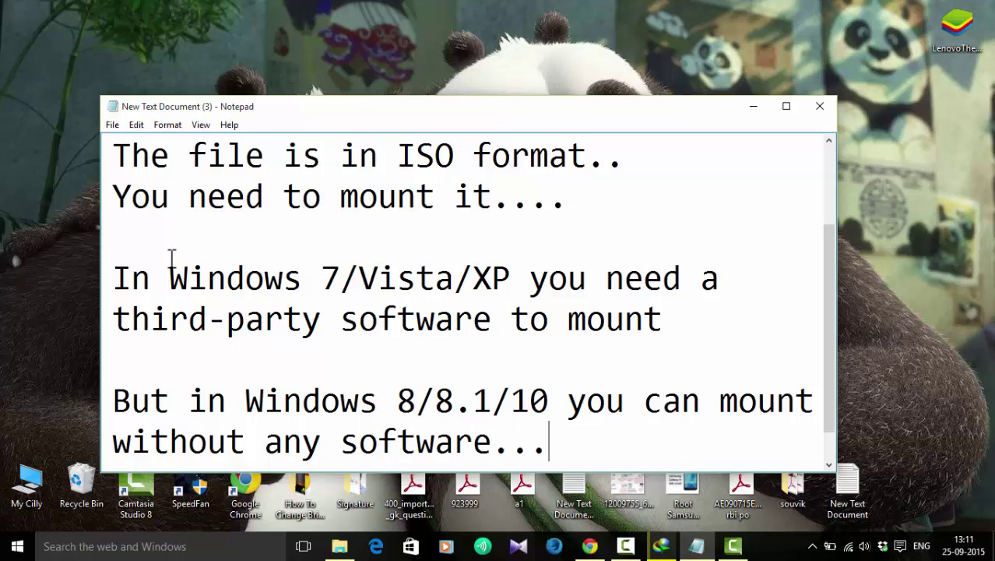
{"action": "key", "text": "Return"}
{"action": "key", "text": "Return"}
- Add the closing line 'Lets mount it and install'
{"action": "type", "text": "lest "}
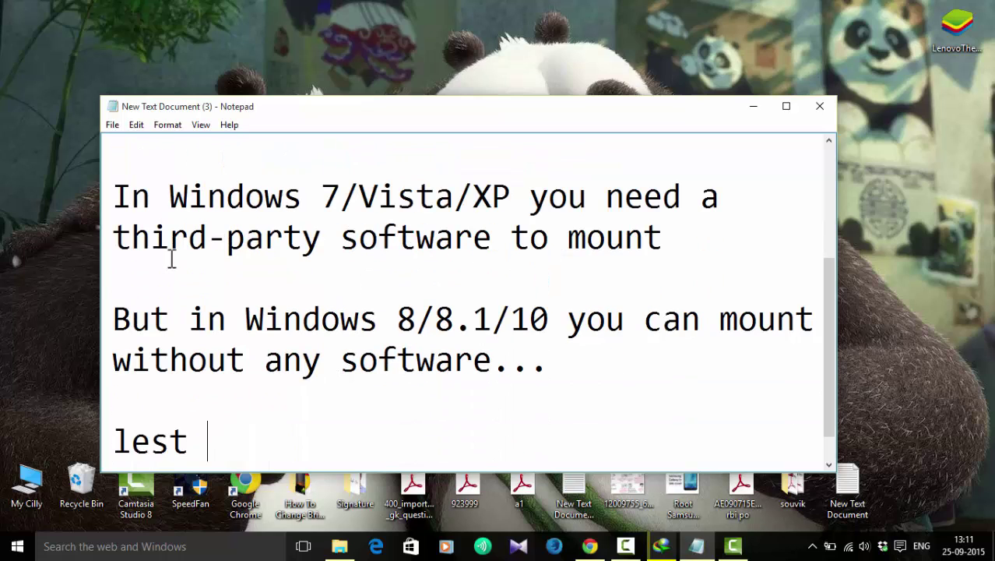
{"action": "type", "text": "mount i"}
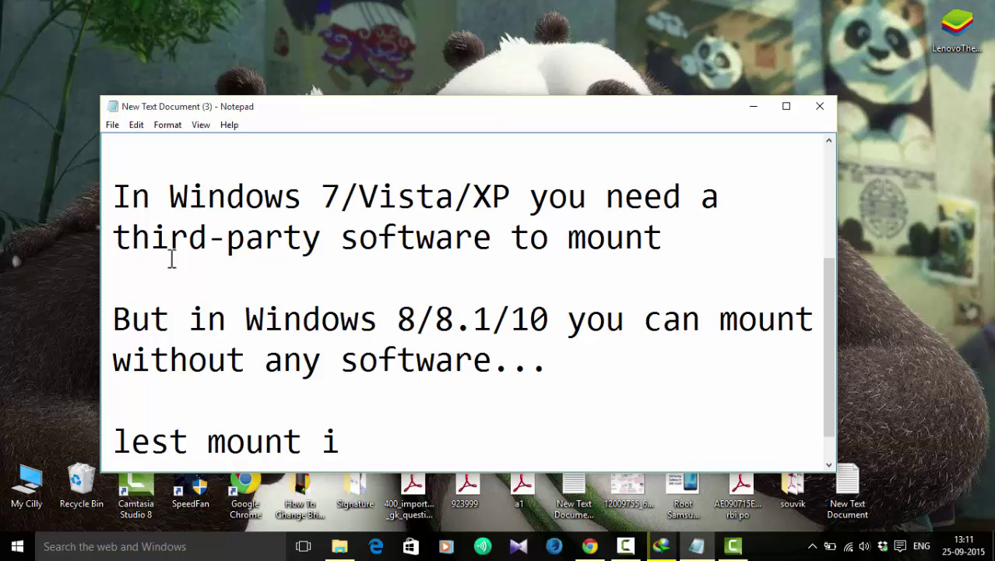
{"action": "type", "text": "t.."}
{"action": "key", "text": "BackSpace"}
{"action": "key", "text": "BackSpace"}
{"action": "key", "text": "BackSpace"}
{"action": "key", "text": "BackSpace"}
{"action": "key", "text": "BackSpace"}
{"action": "key", "text": "BackSpace"}
{"action": "key", "text": "BackSpace"}
{"action": "key", "text": "BackSpace"}
{"action": "key", "text": "BackSpace"}
{"action": "key", "text": "BackSpace"}
{"action": "key", "text": "BackSpace"}
{"action": "key", "text": "BackSpace"}
{"action": "key", "text": "BackSpace"}
{"action": "key", "text": "BackSpace"}
{"action": "key", "text": "BackSpace"}
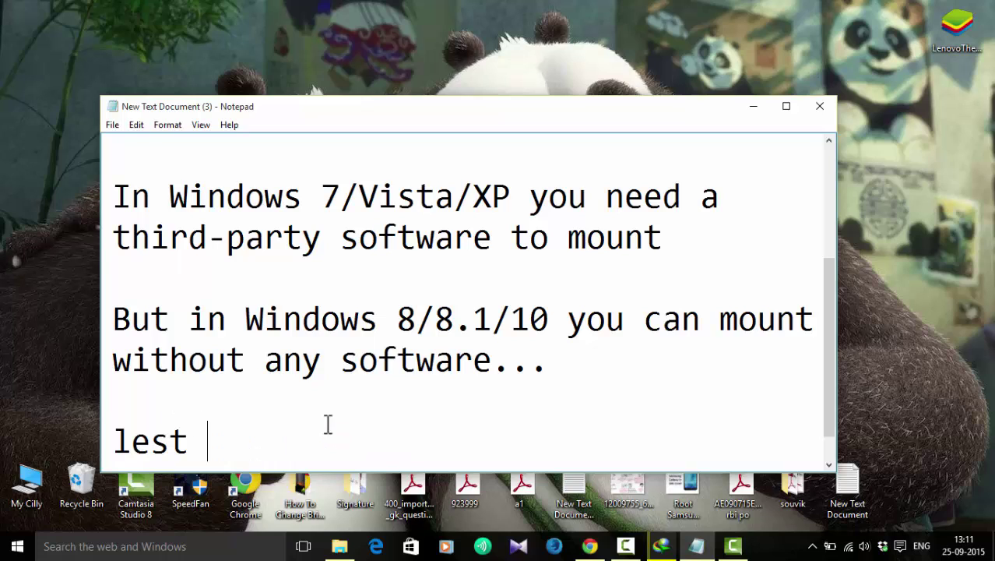
{"action": "type", "text": "Le"}
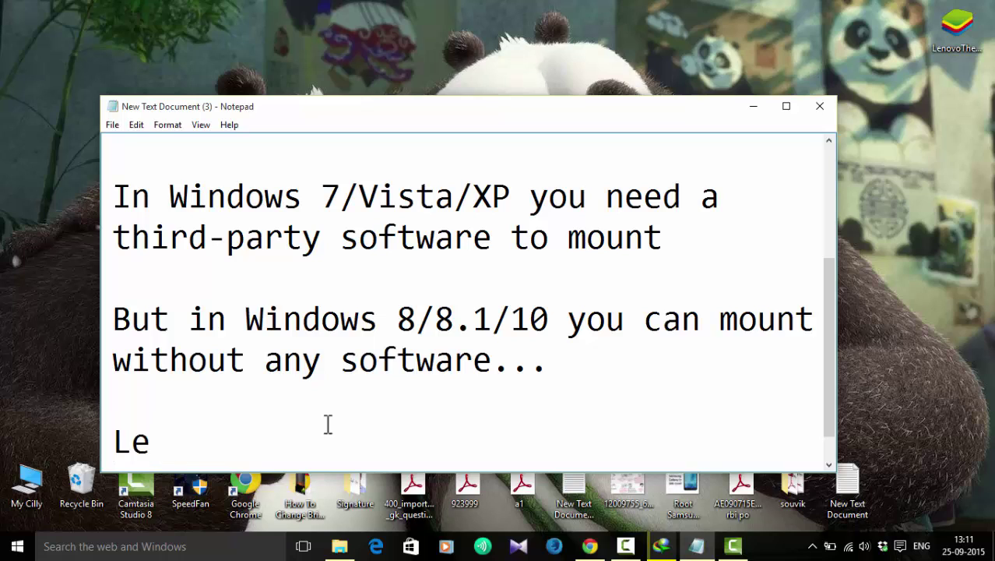
{"action": "type", "text": "ts moun"}
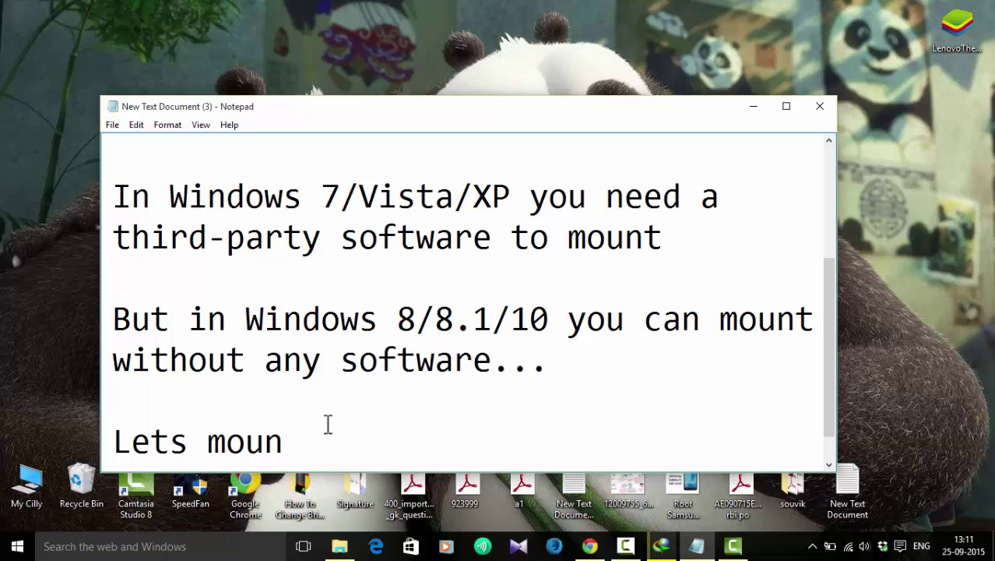
{"action": "type", "text": "t it..."}
{"action": "key", "text": "BackSpace"}
{"action": "key", "text": "BackSpace"}
{"action": "key", "text": "BackSpace"}
{"action": "type", "text": "and instal"}
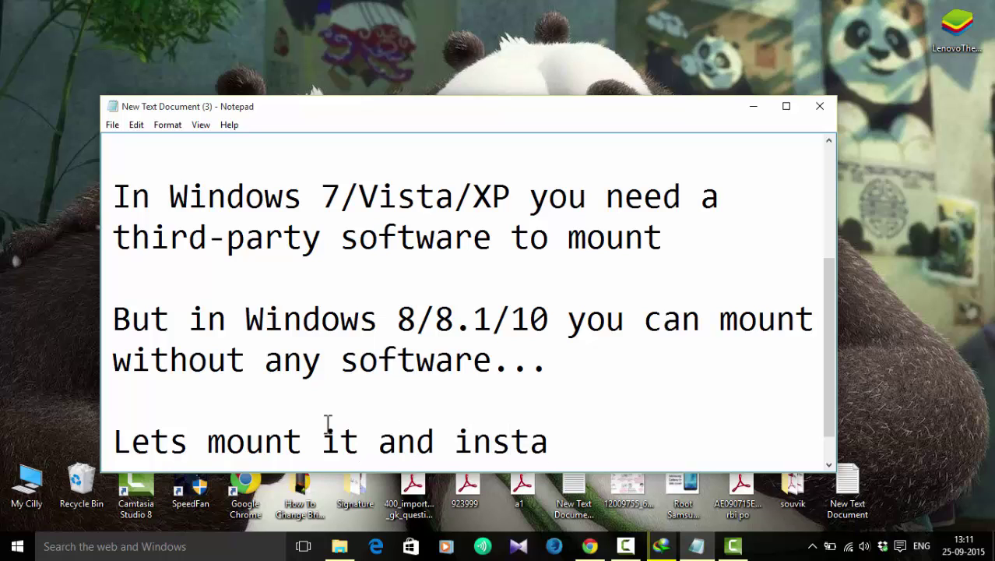
{"action": "type", "text": "ll"}
{"action": "key", "text": "BackSpace"}
- Mount the Office 2016 ISO as DVD Drive (I:) and run its setup as administrator
{"action": "type", "text": "...."}
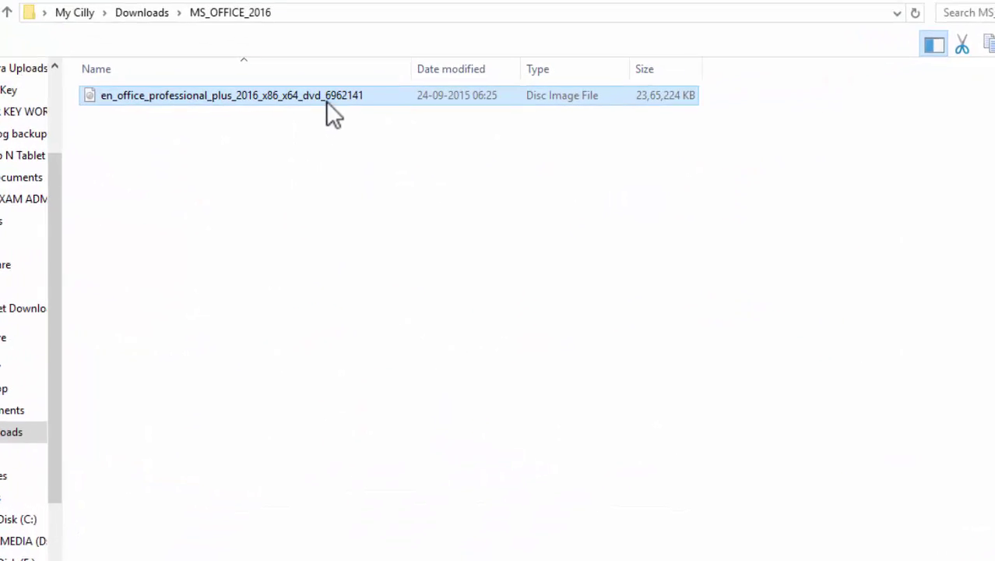
{"action": "right_click", "coordinate": [329, 82]}
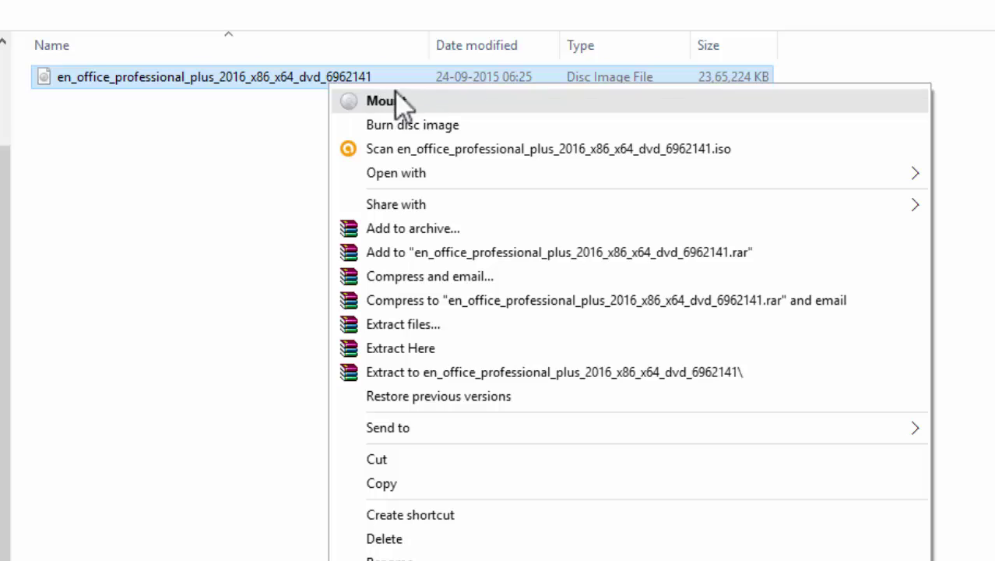
{"action": "left_click", "coordinate": [393, 103]}
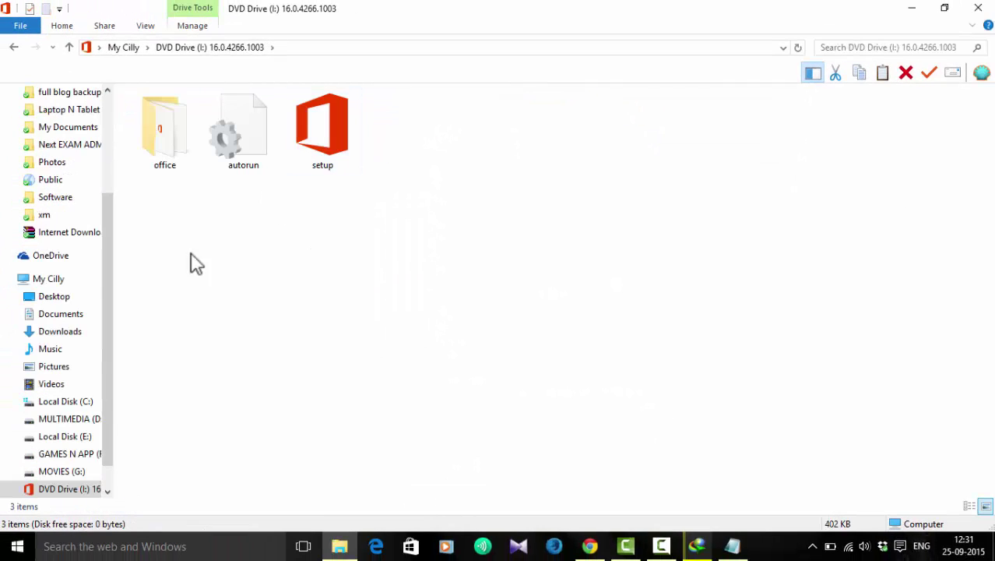
{"action": "right_click", "coordinate": [327, 144]}
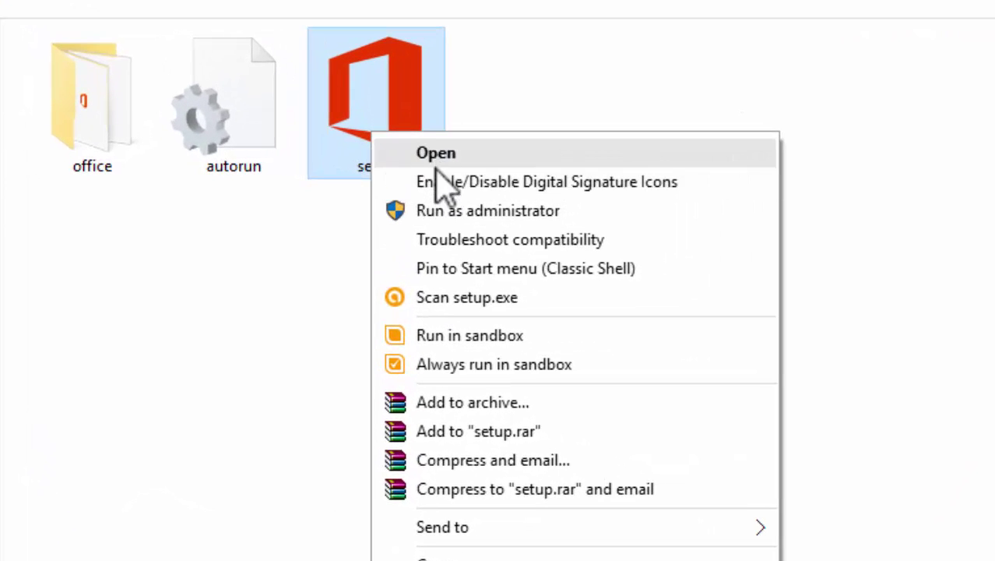
{"action": "left_click", "coordinate": [440, 210]}
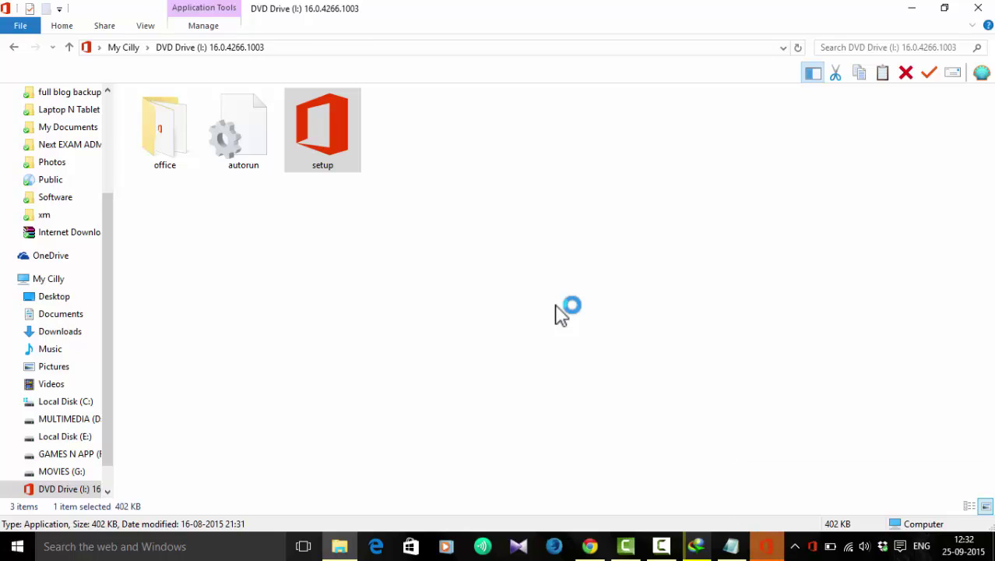
- Minimize Explorer and let the Office 2016 installer finish until it reports 'You're all set'
{"action": "left_click", "coordinate": [912, 8]}
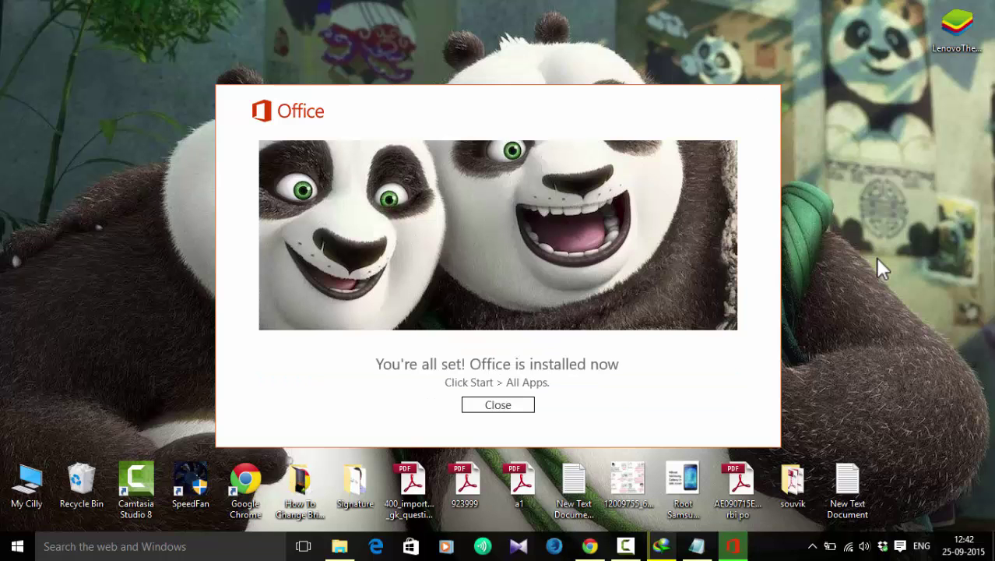
- Open Start and launch Word 2016 from the Recently added list
{"action": "key", "text": "super"}
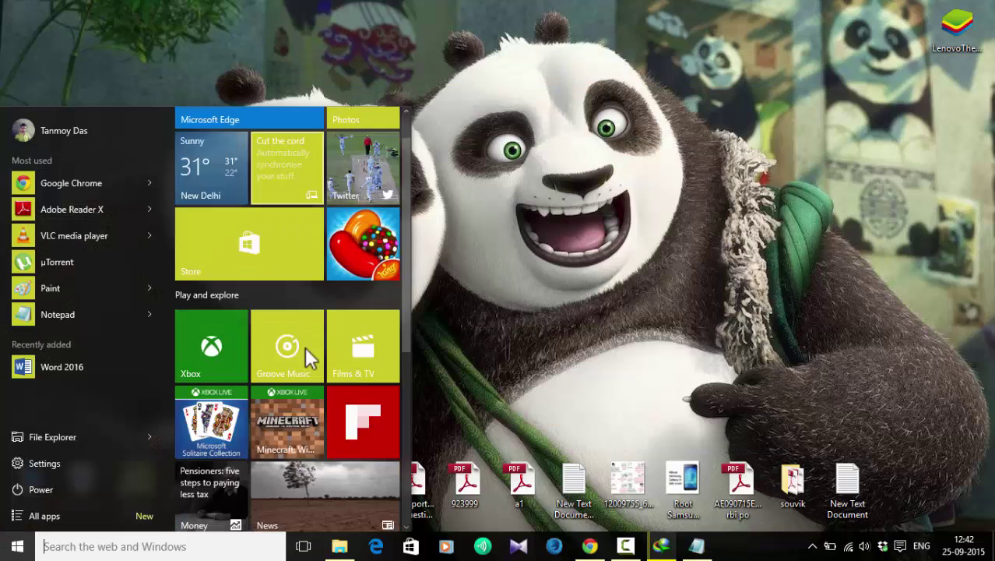
{"action": "scroll", "coordinate": [304, 347], "scroll_direction": "down", "scroll_amount": 5}
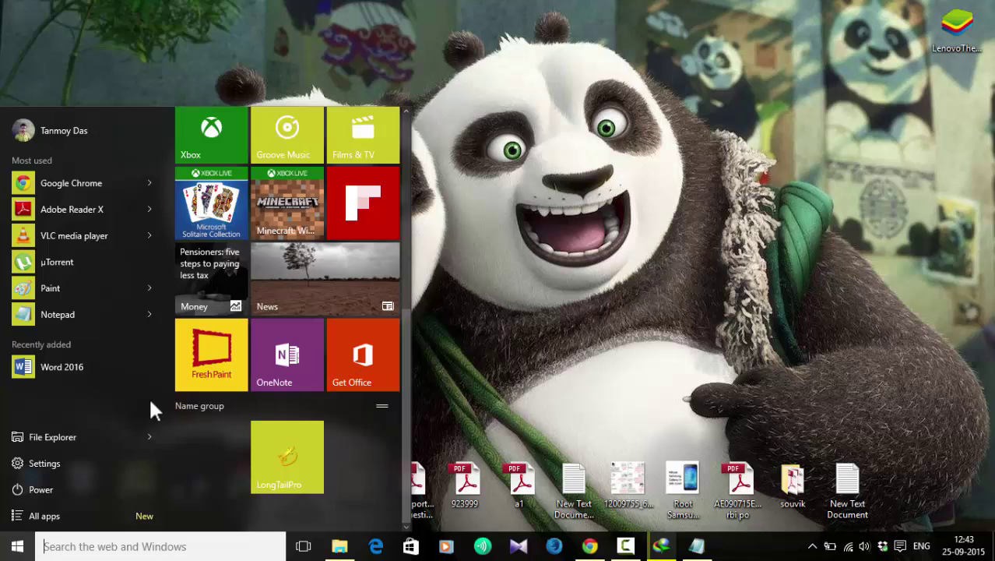
{"action": "left_click", "coordinate": [77, 367]}
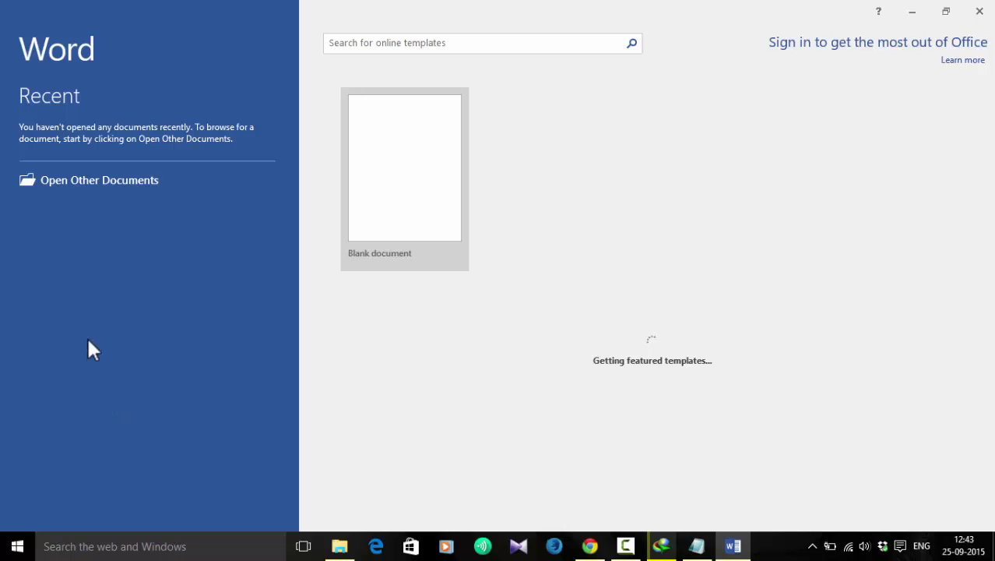
- Create a blank Word document, dismiss the product key prompt, and close the account panel
{"action": "left_click", "coordinate": [398, 191]}
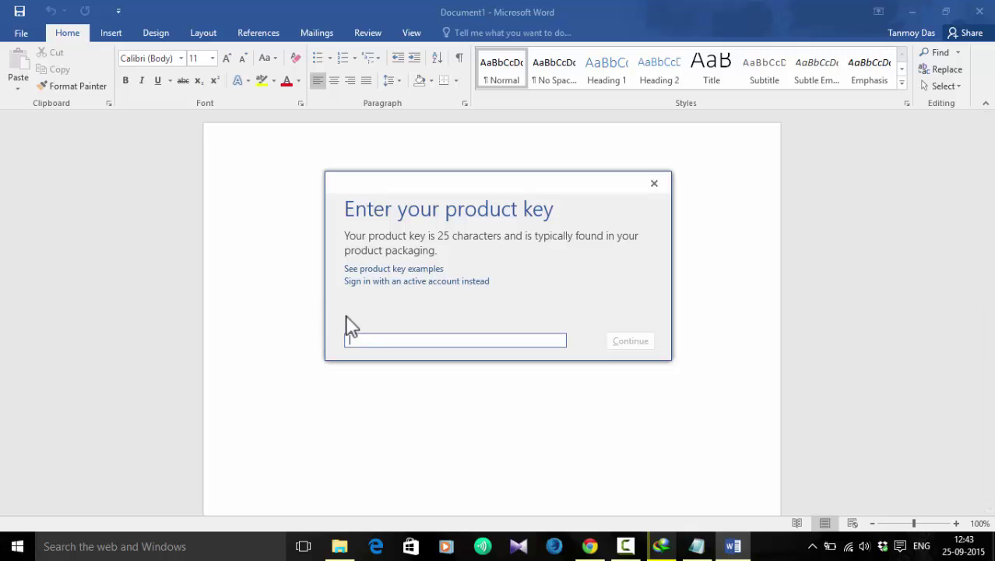
{"action": "left_click", "coordinate": [653, 185]}
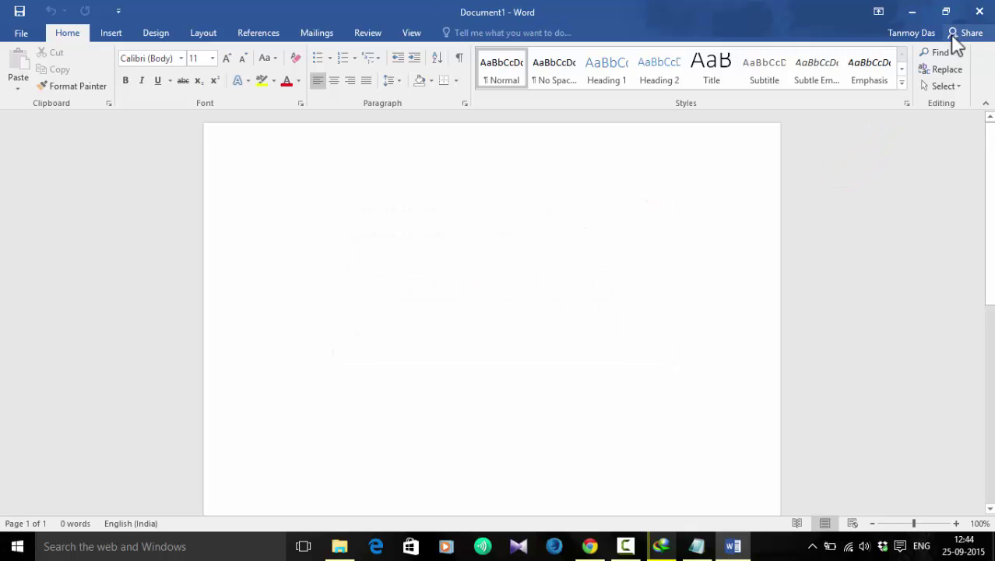
{"action": "left_click", "coordinate": [927, 35]}
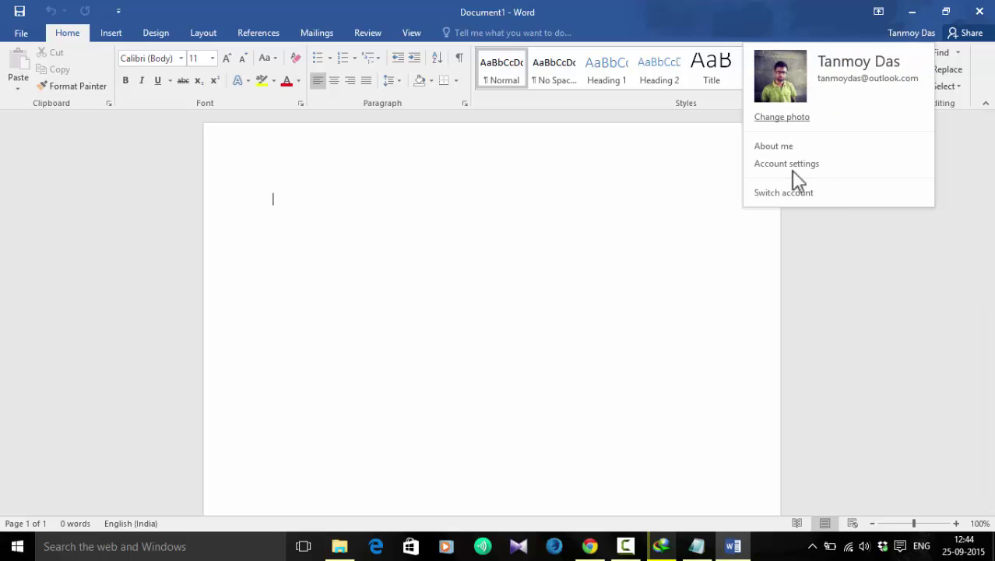
{"action": "left_click", "coordinate": [823, 253]}
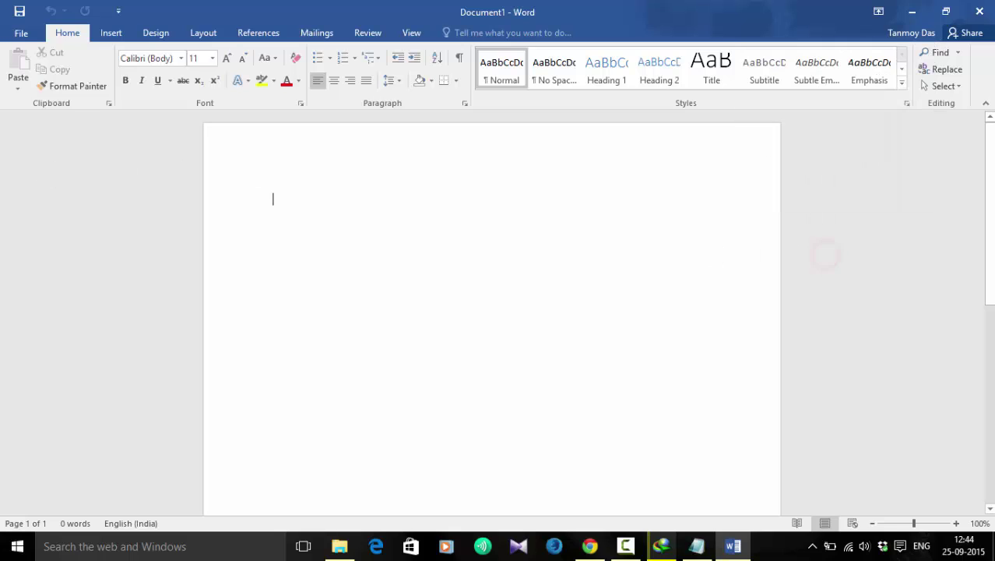
- View File > Account showing Office Professional Plus 2016 needs activation, then return to Notepad
{"action": "left_click", "coordinate": [31, 31]}
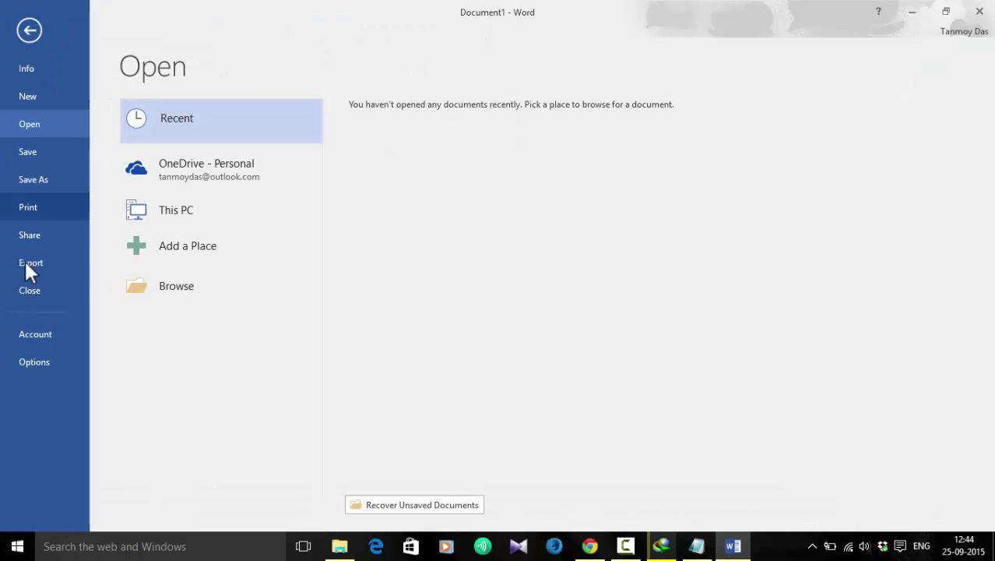
{"action": "left_click", "coordinate": [33, 335]}
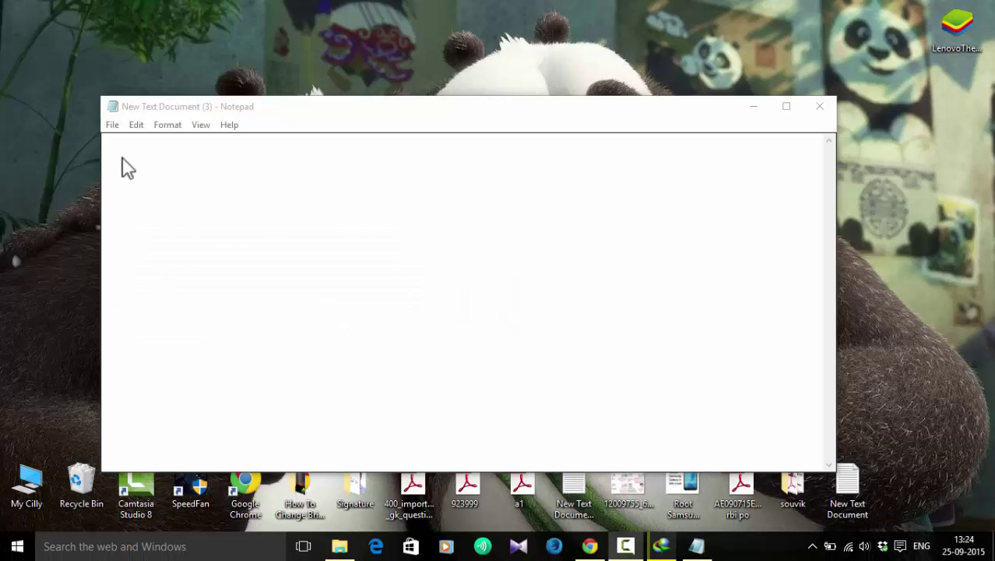
{"action": "left_click", "coordinate": [125, 158]}
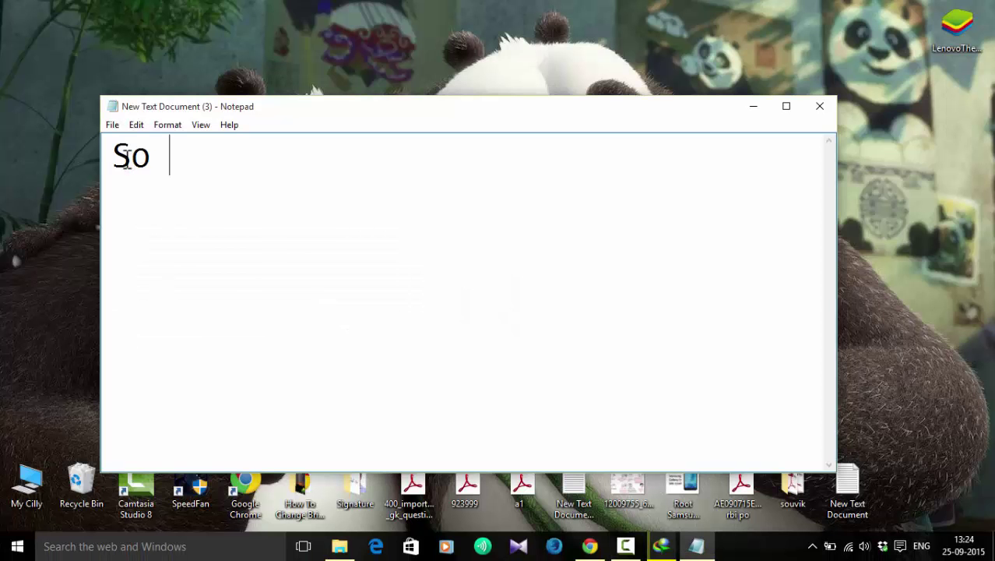
- Write 'So this is a 30 days trail version' and 'You need to activate', correcting typos
{"action": "type", "text": "So this is"}
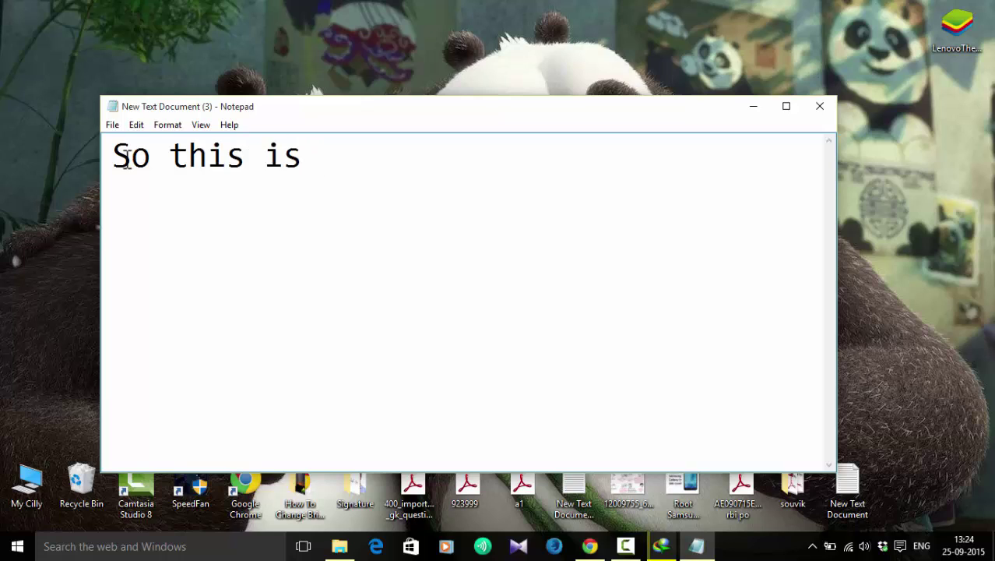
{"action": "type", "text": " a 30 days"}
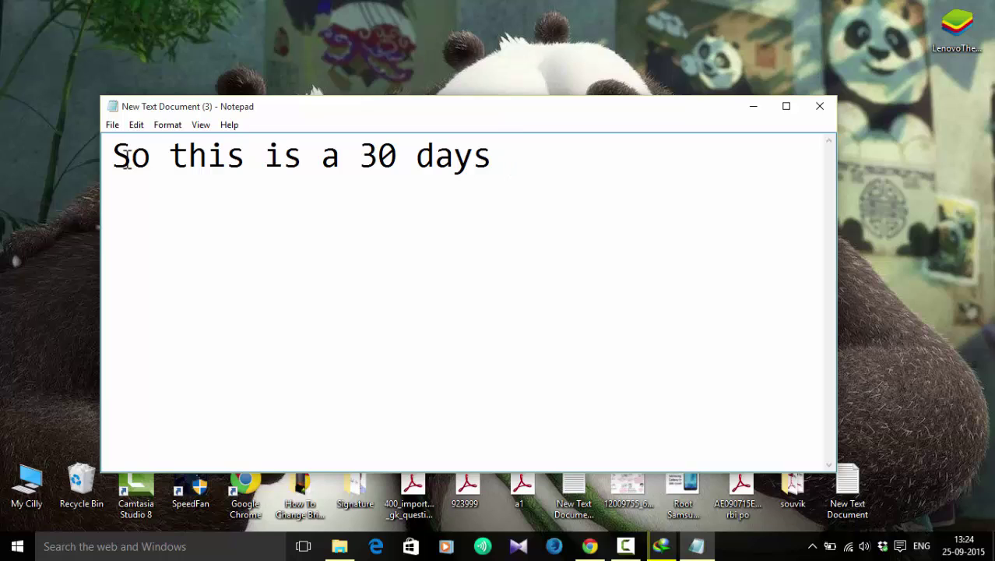
{"action": "type", "text": " trail"}
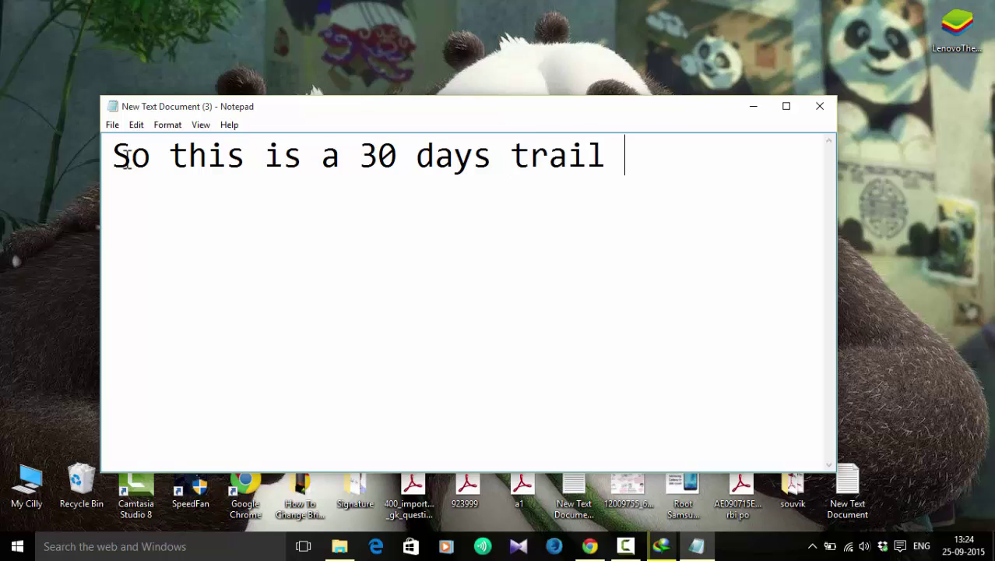
{"action": "type", "text": " version..."}
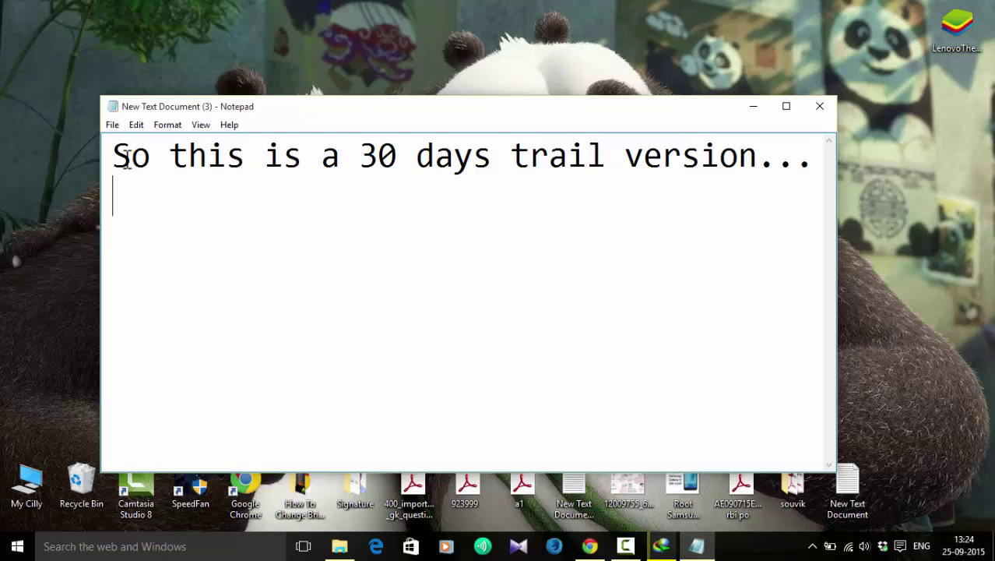
{"action": "type", "text": "Dob"}
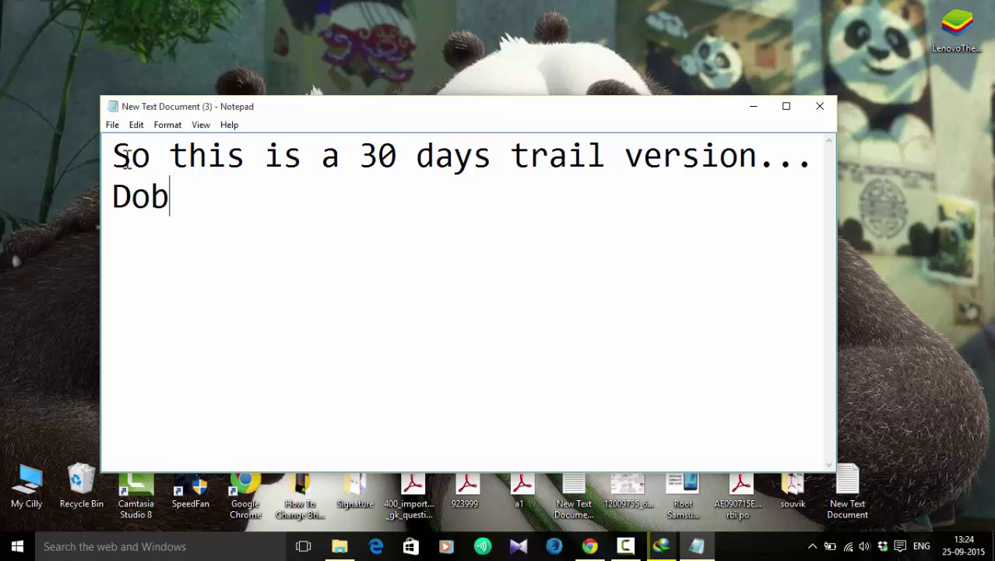
{"action": "key", "text": "BackSpace"}
{"action": "key", "text": "BackSpace"}
{"action": "key", "text": "BackSpace"}
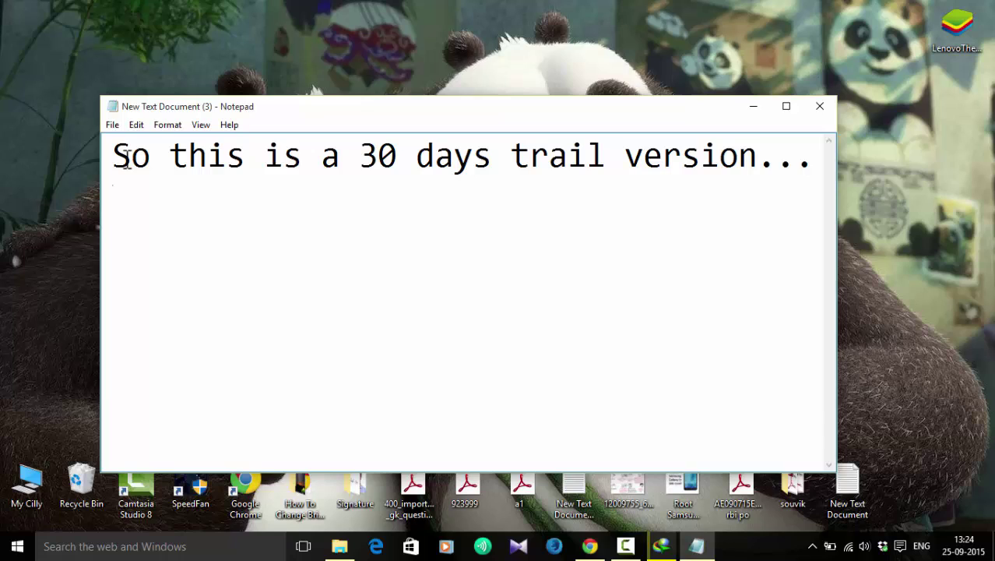
{"action": "type", "text": "You need"}
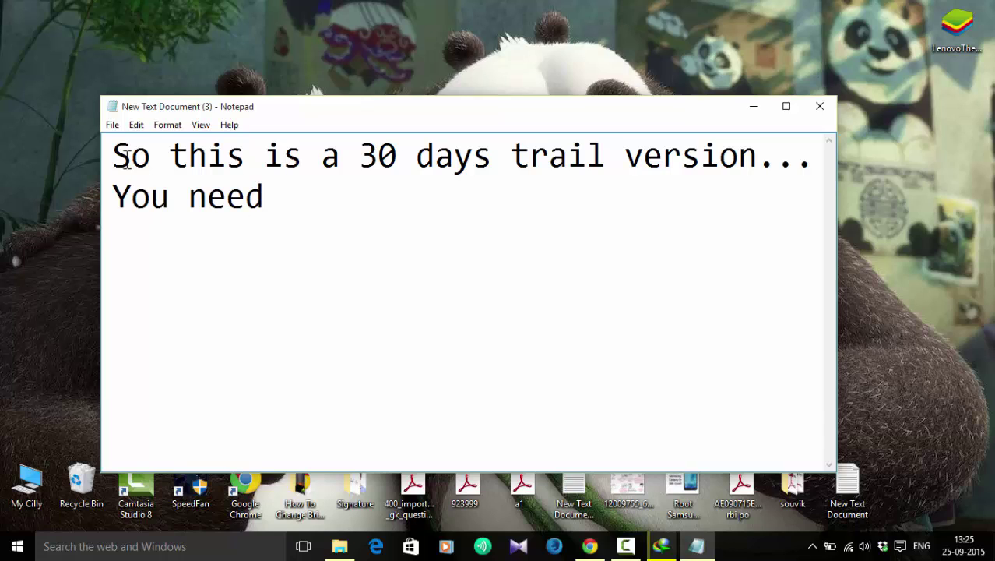
{"action": "type", "text": " to a"}
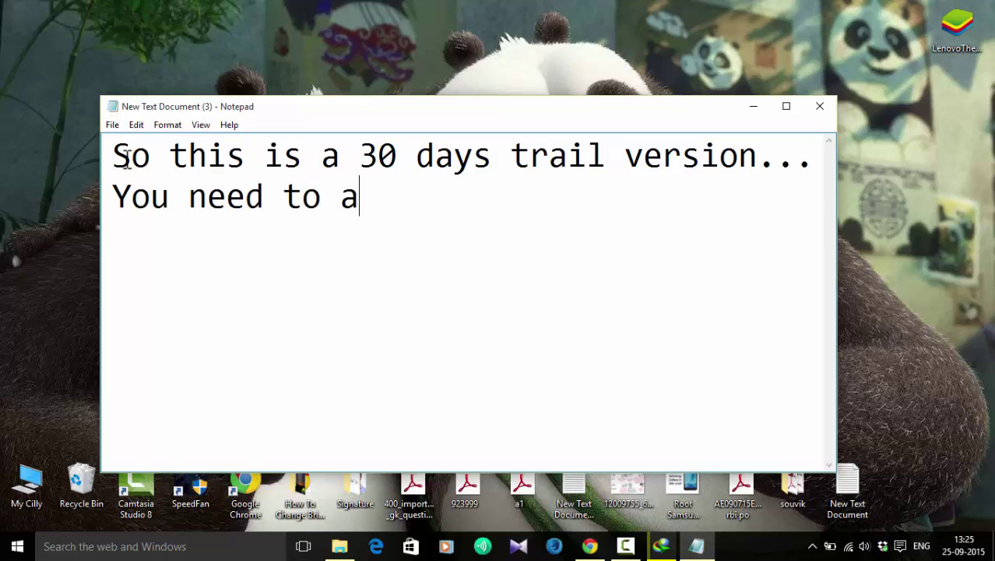
{"action": "type", "text": "ctivate i"}
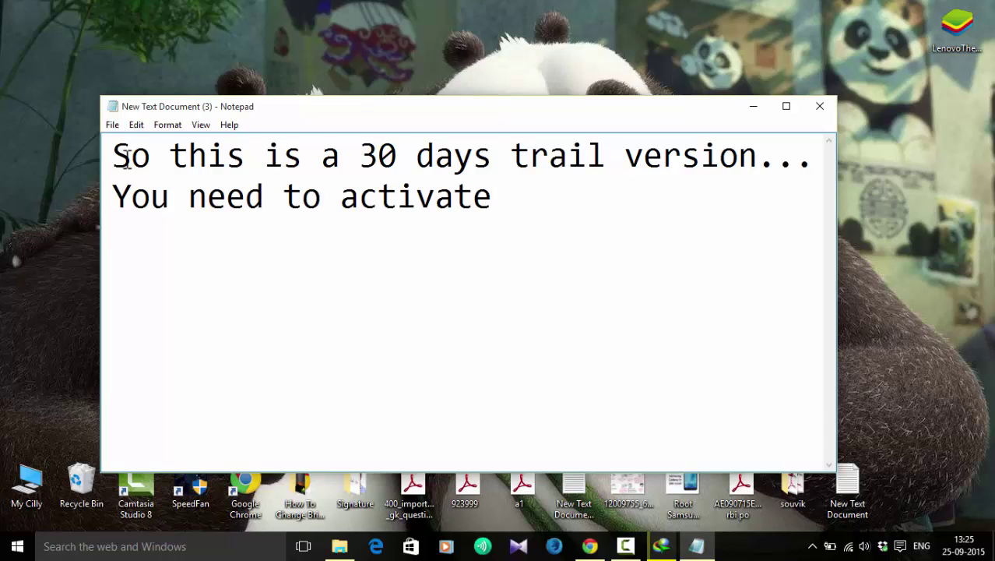